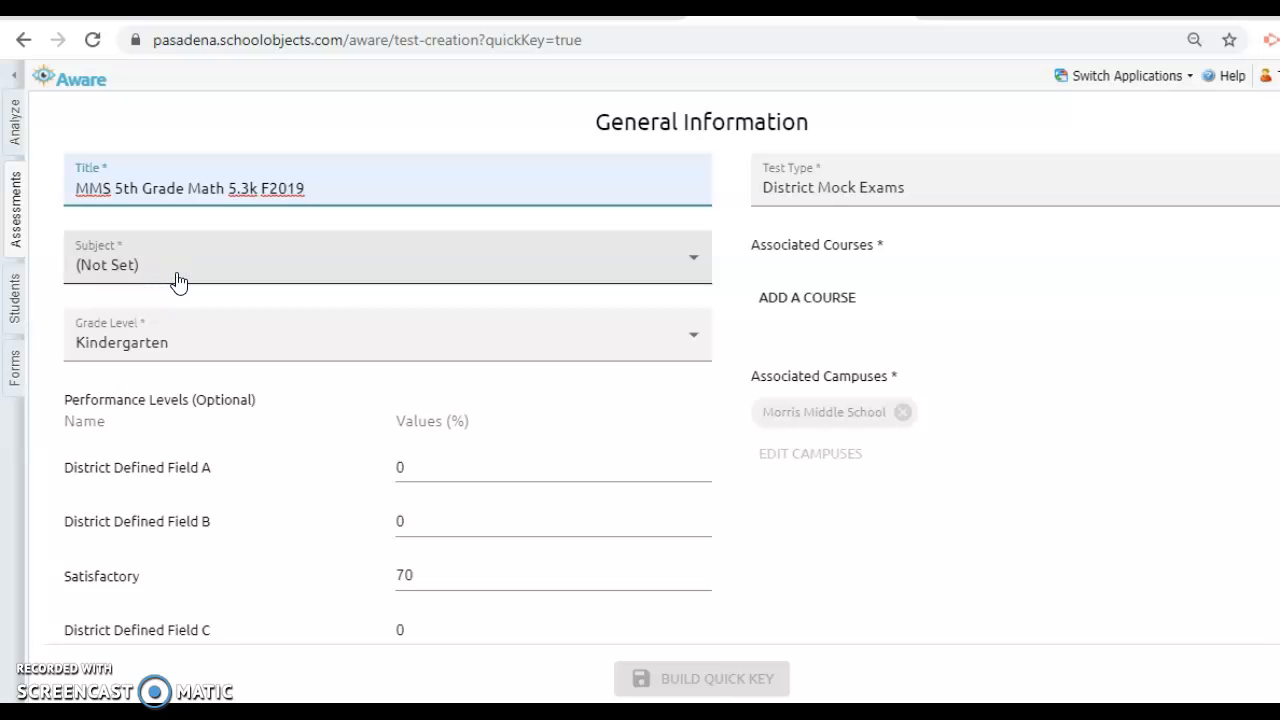
# Set the test's subject to Mathematics, the grade level to Fifth and the test type to Campus Assessments
pyautogui.click(173, 298)
pyautogui.click(186, 349)
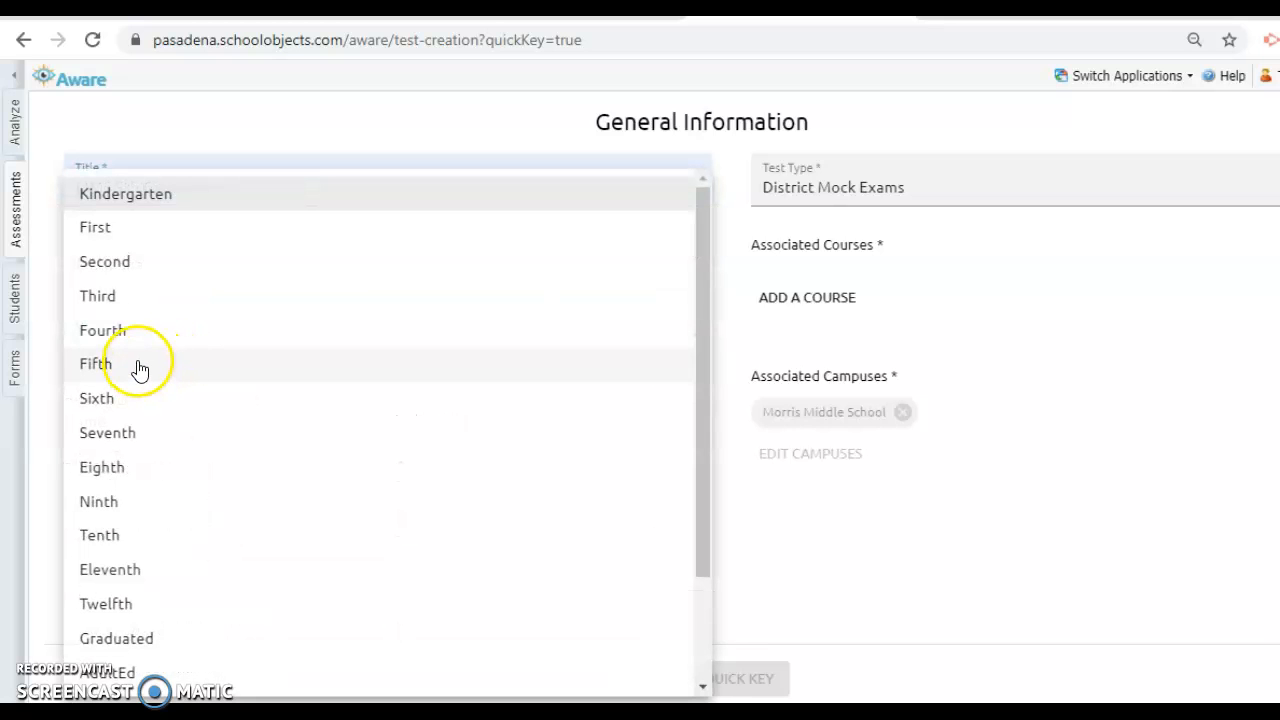
pyautogui.click(166, 366)
pyautogui.click(960, 196)
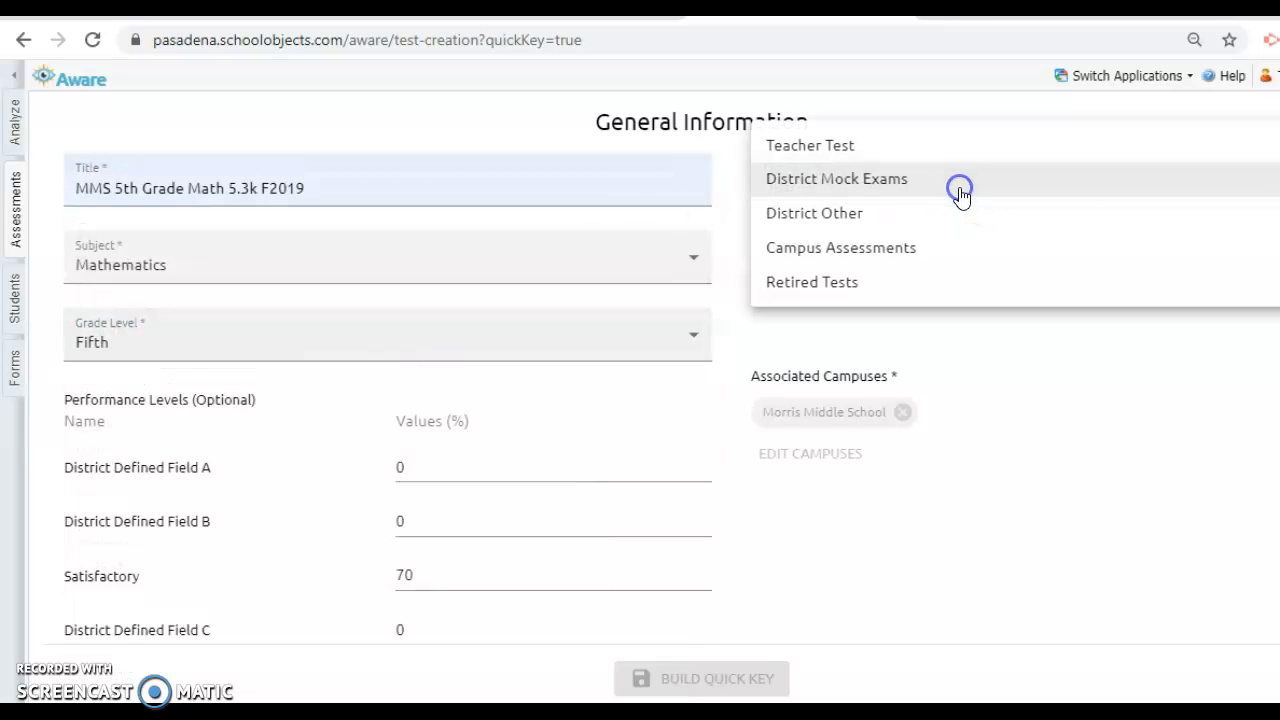
pyautogui.click(933, 254)
# Associate the middle school Fifth Grade course "5th Grade Mathematics" with the test and start building the quick key
pyautogui.click(834, 299)
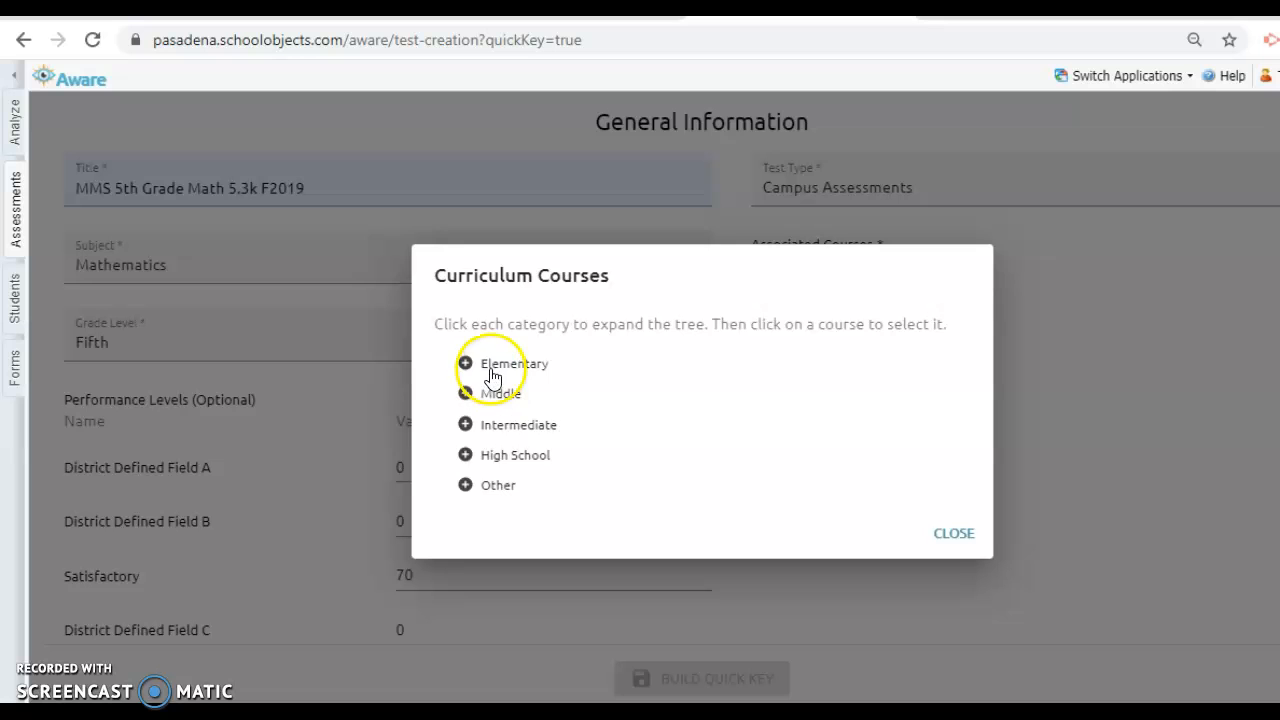
pyautogui.click(491, 394)
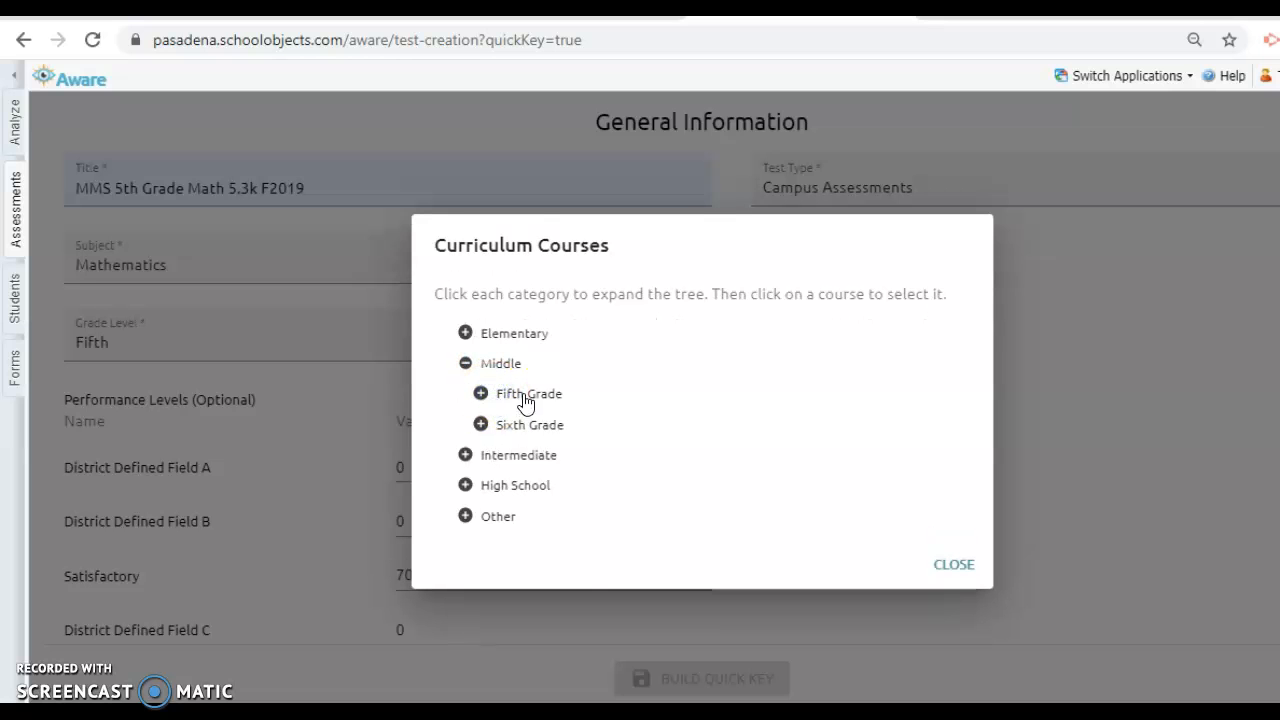
pyautogui.moveTo(981, 322); pyautogui.dragTo(979, 497)
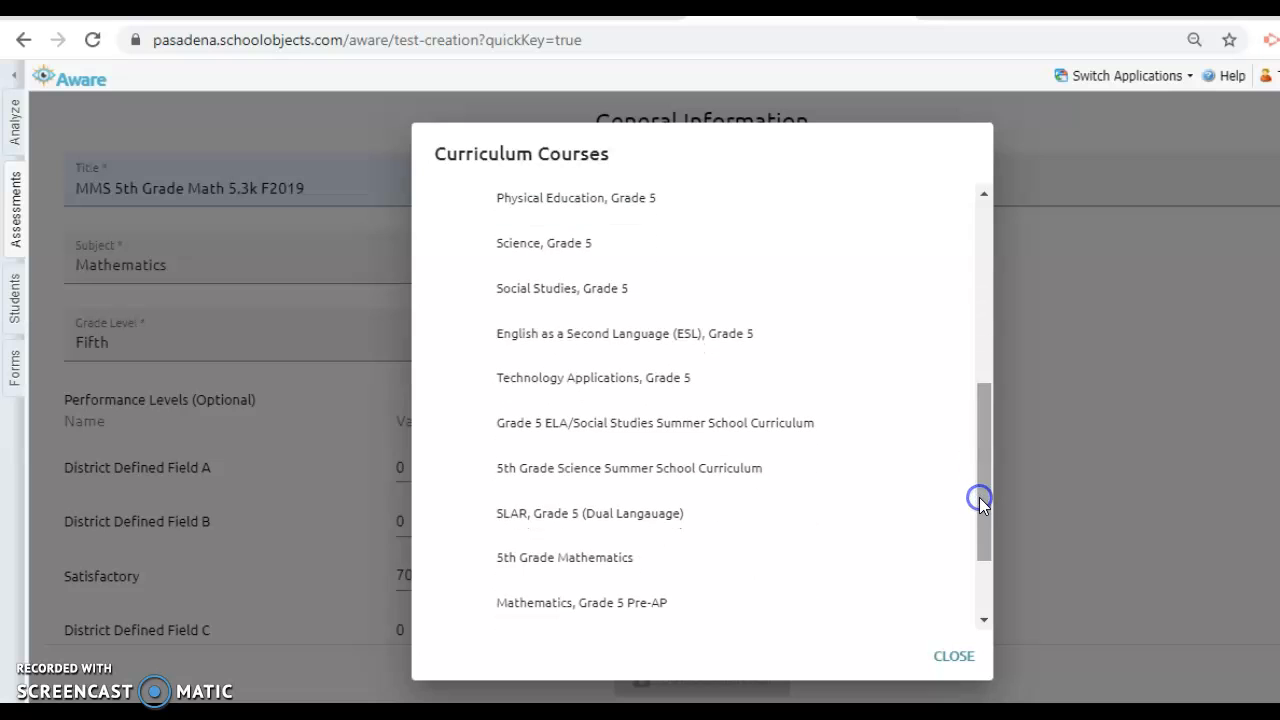
pyautogui.click(711, 560)
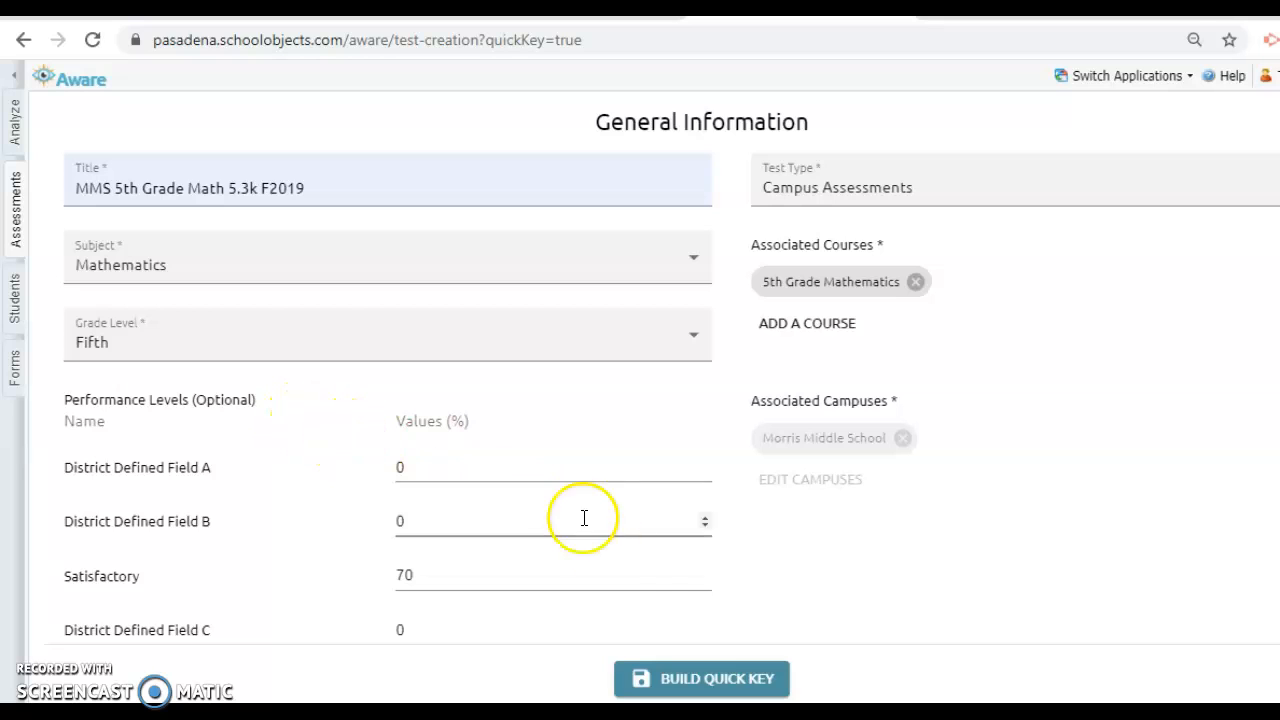
pyautogui.click(690, 680)
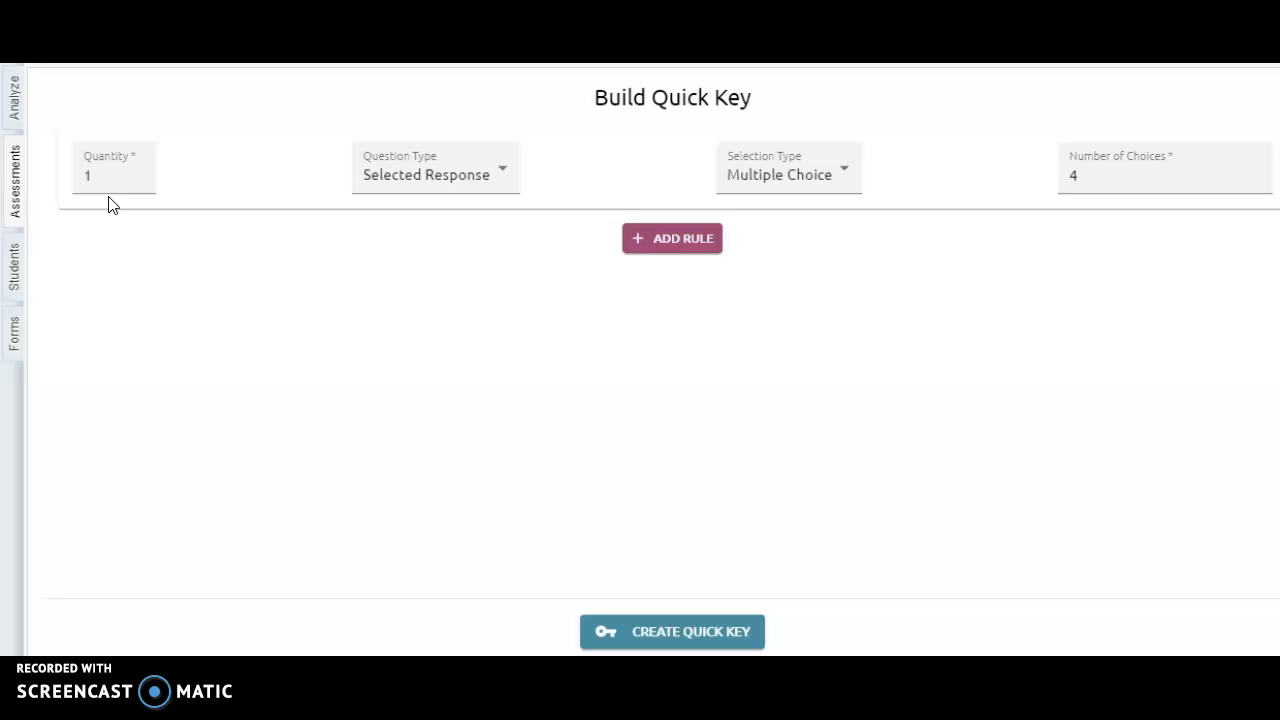
# Configure the first rule for 2 Numerical Response questions with a Fixed decimal point
pyautogui.click(449, 190)
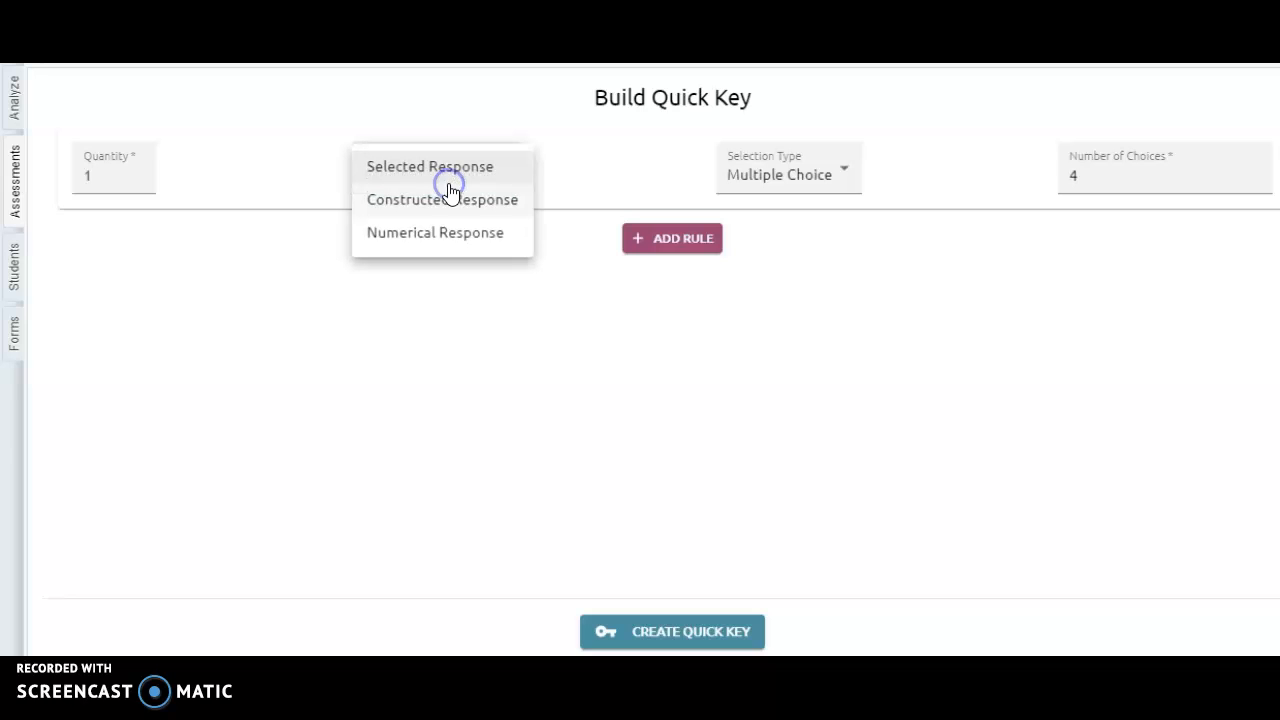
pyautogui.click(457, 235)
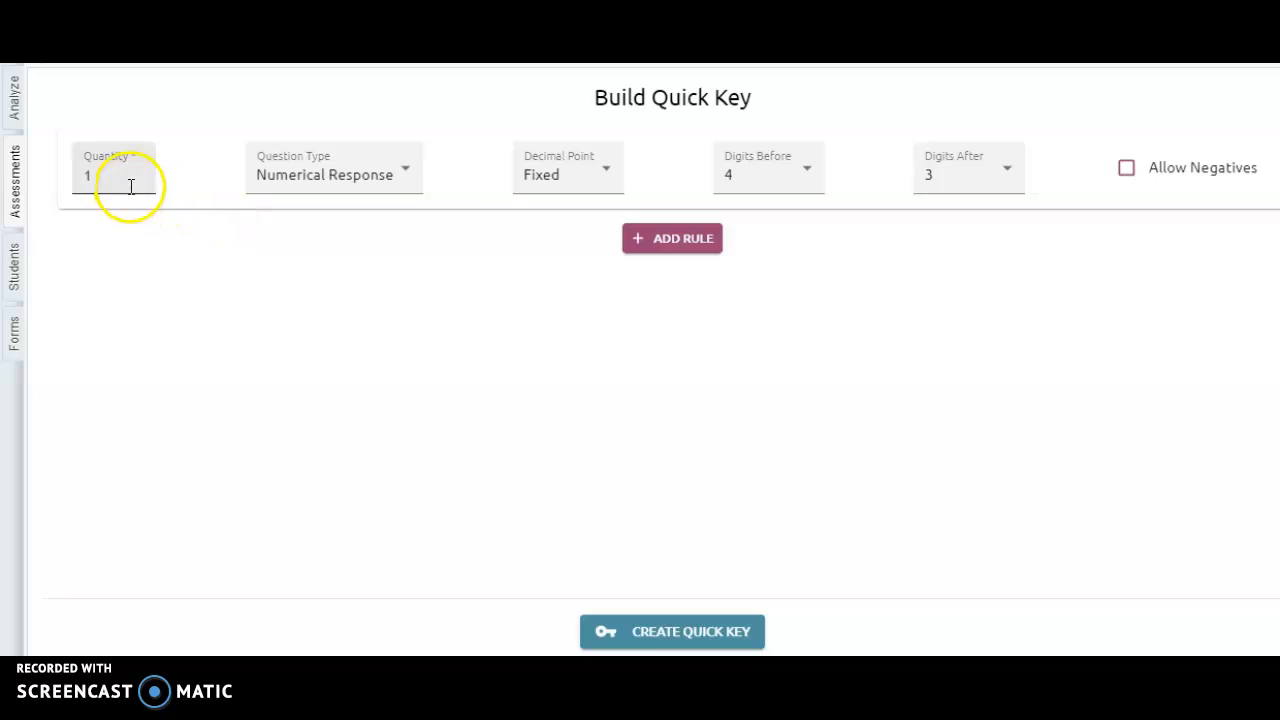
pyautogui.moveTo(130, 184); pyautogui.dragTo(77, 186)
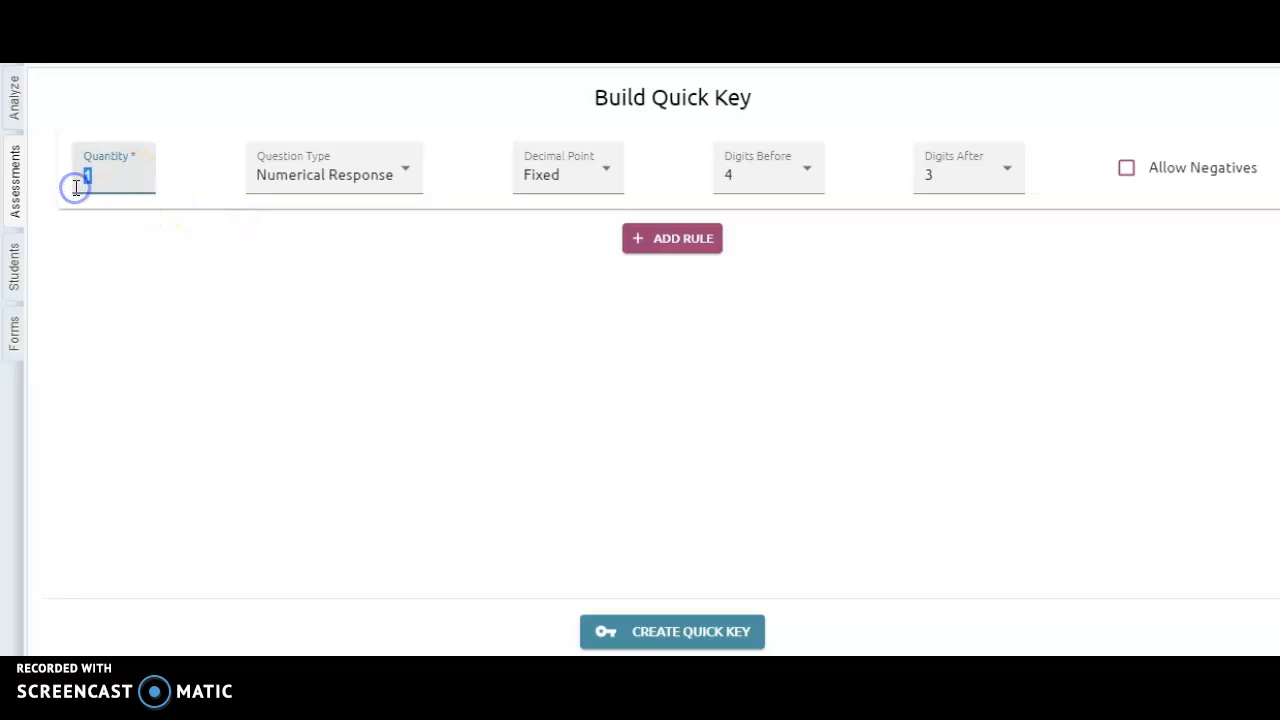
pyautogui.click(614, 178)
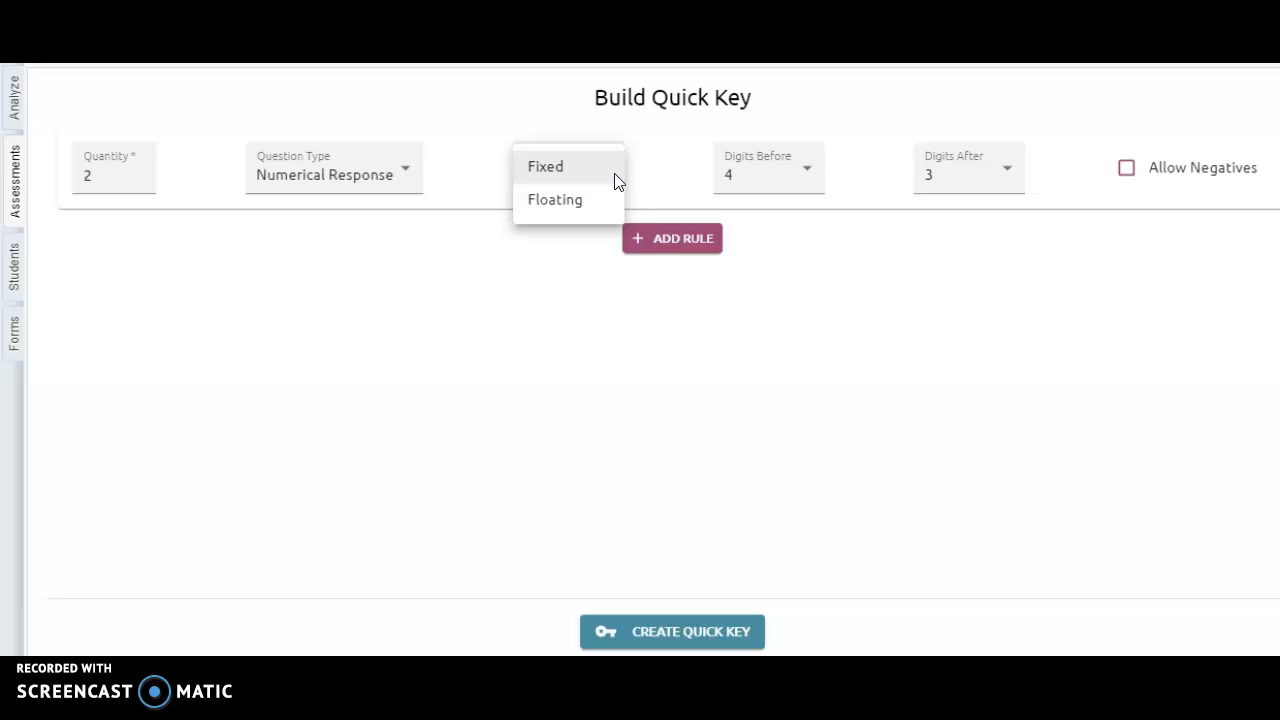
pyautogui.click(615, 178)
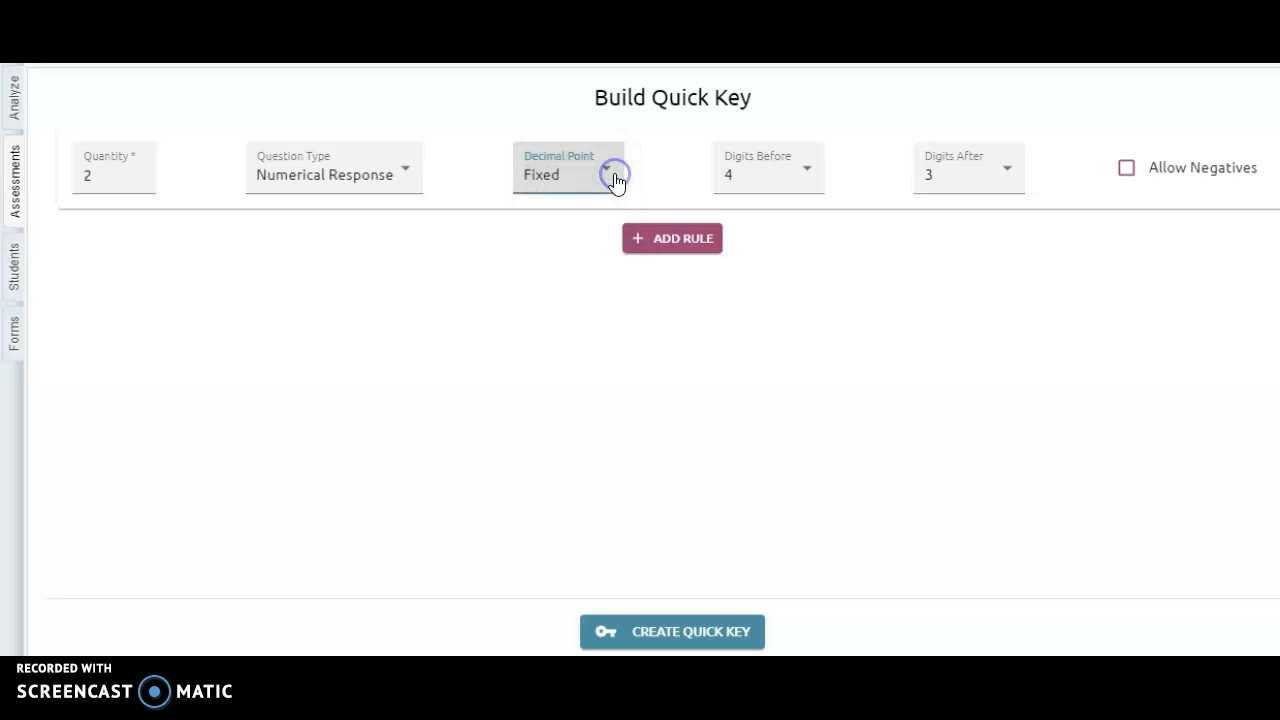
# Set the numerical response rule to 3 digits before and 2 digits after the decimal point, with negatives not allowed
pyautogui.click(815, 180)
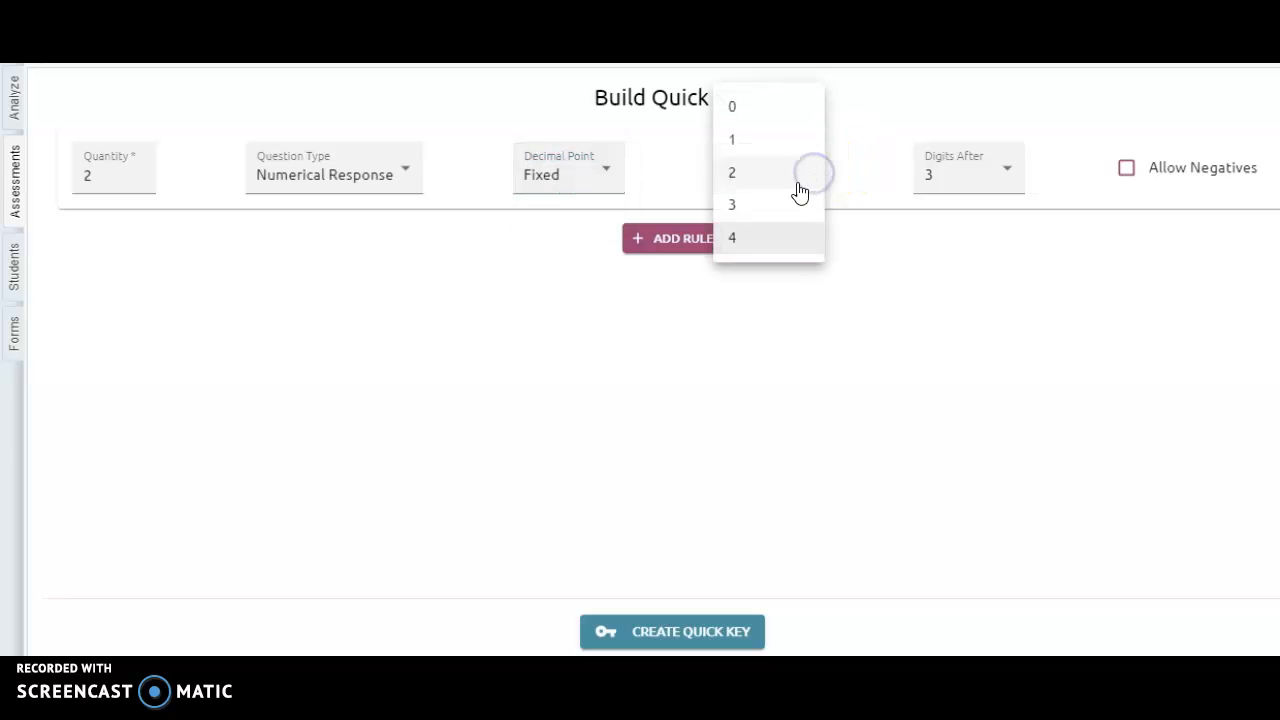
pyautogui.click(797, 206)
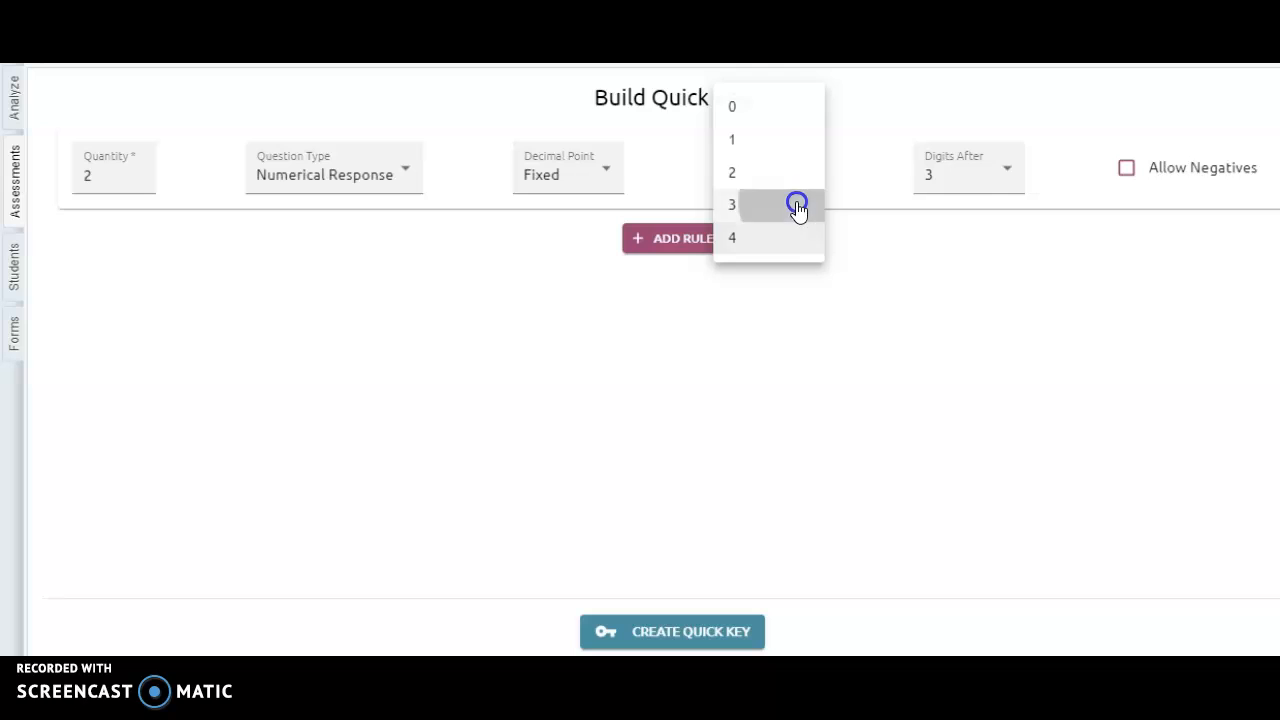
pyautogui.click(994, 187)
pyautogui.click(971, 175)
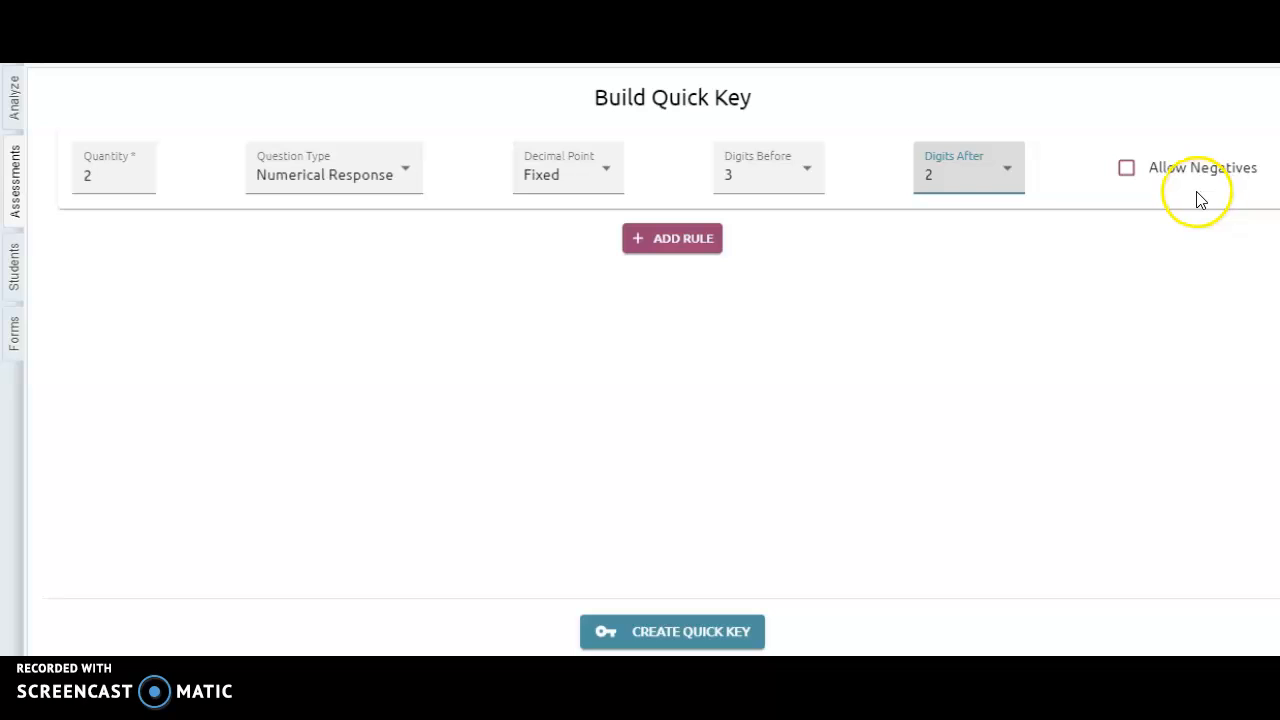
pyautogui.click(1128, 172)
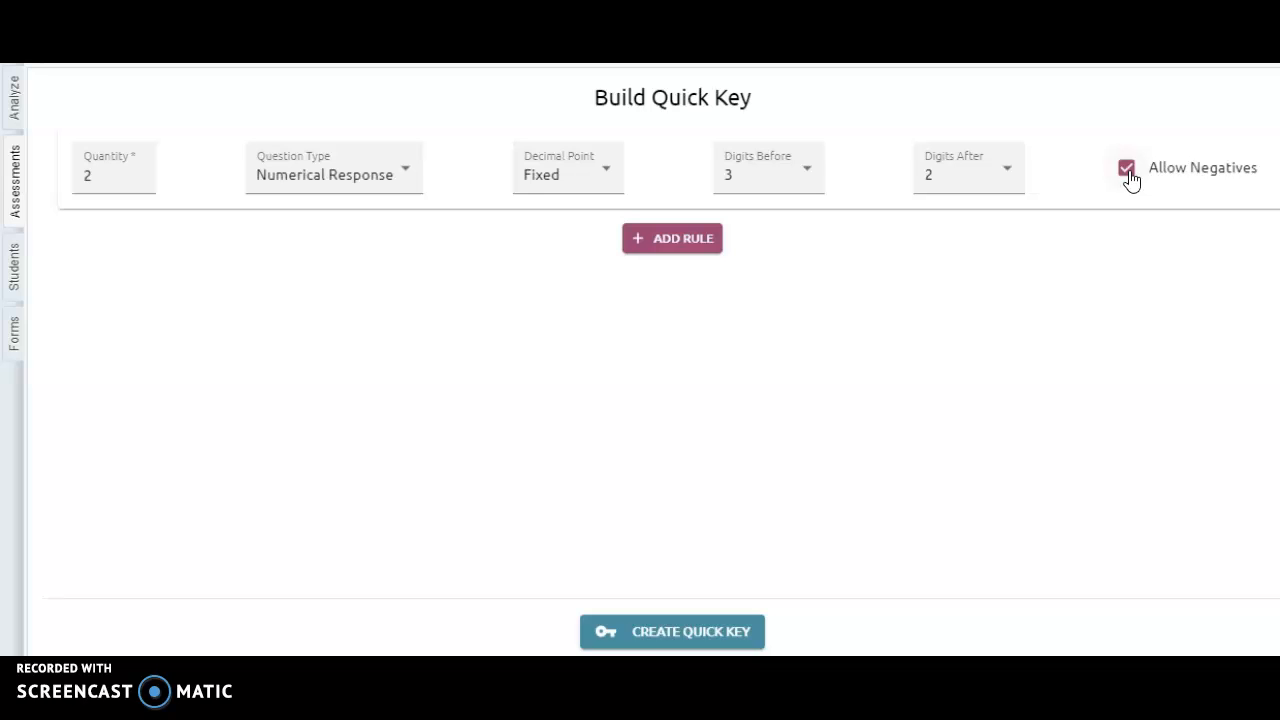
pyautogui.click(1128, 172)
# Add a second rule for 7 Selected Response multiple choice questions and create the quick key
pyautogui.click(672, 238)
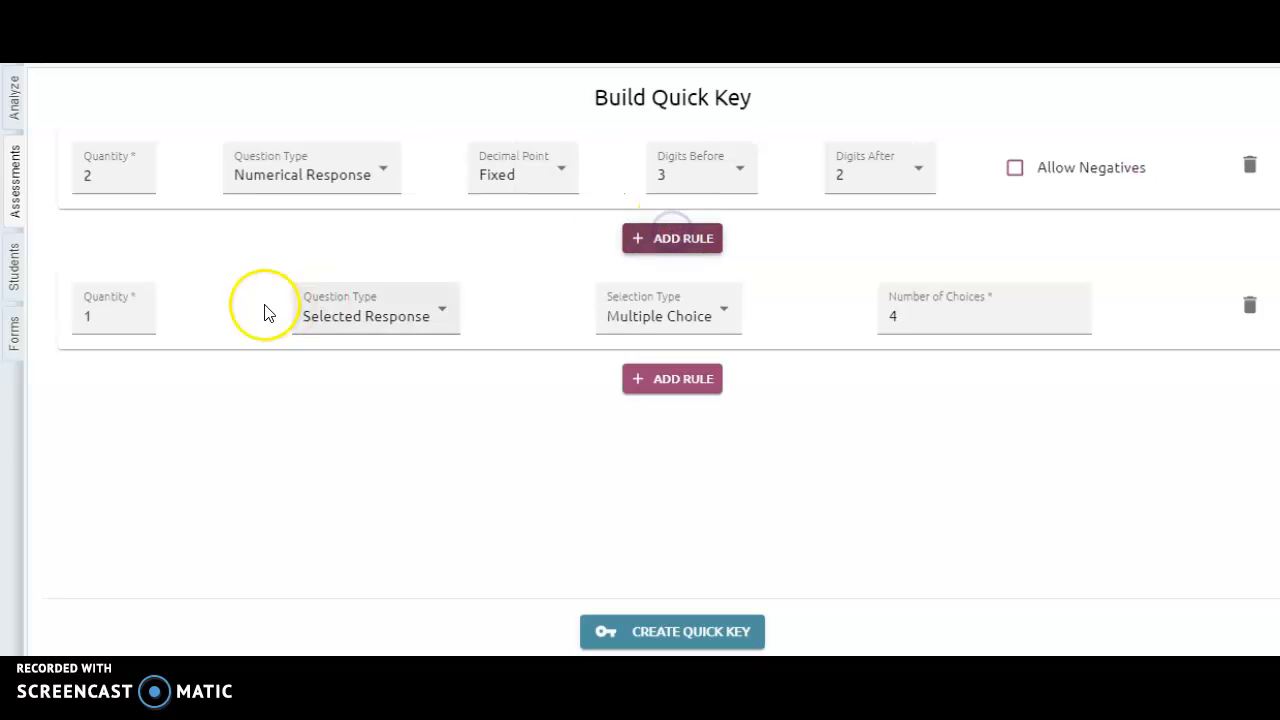
pyautogui.click(450, 329)
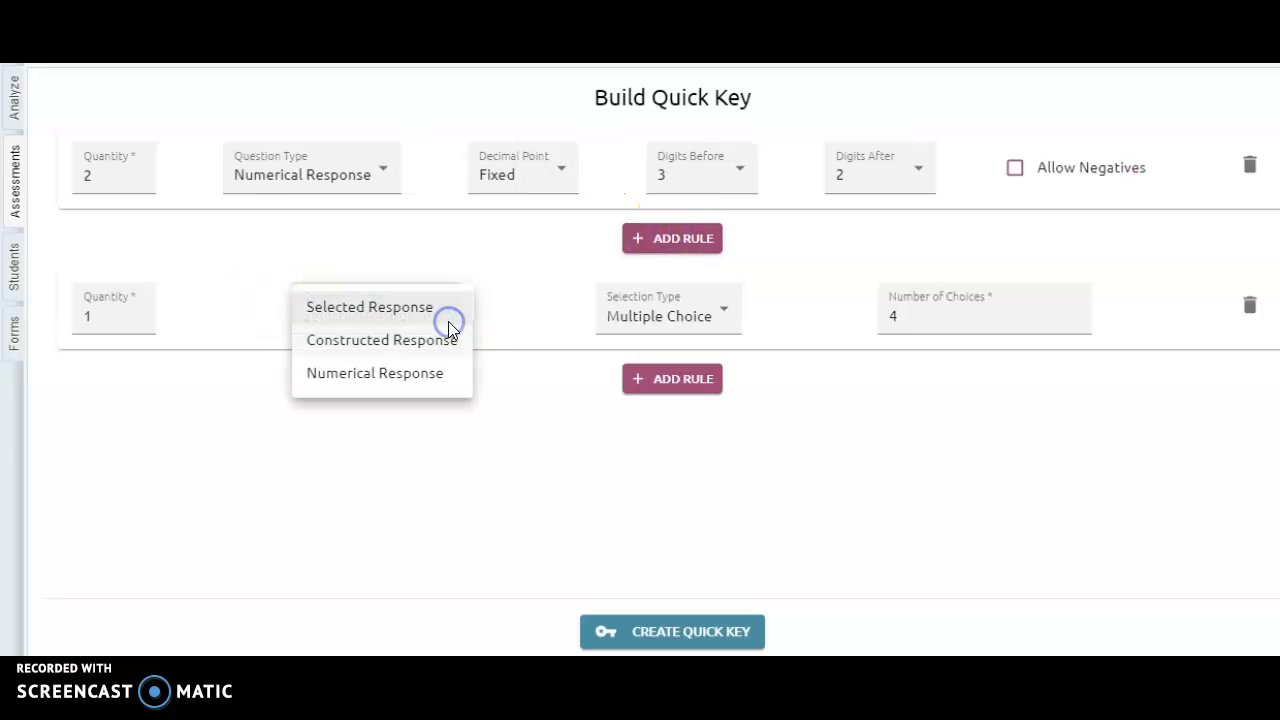
pyautogui.click(426, 314)
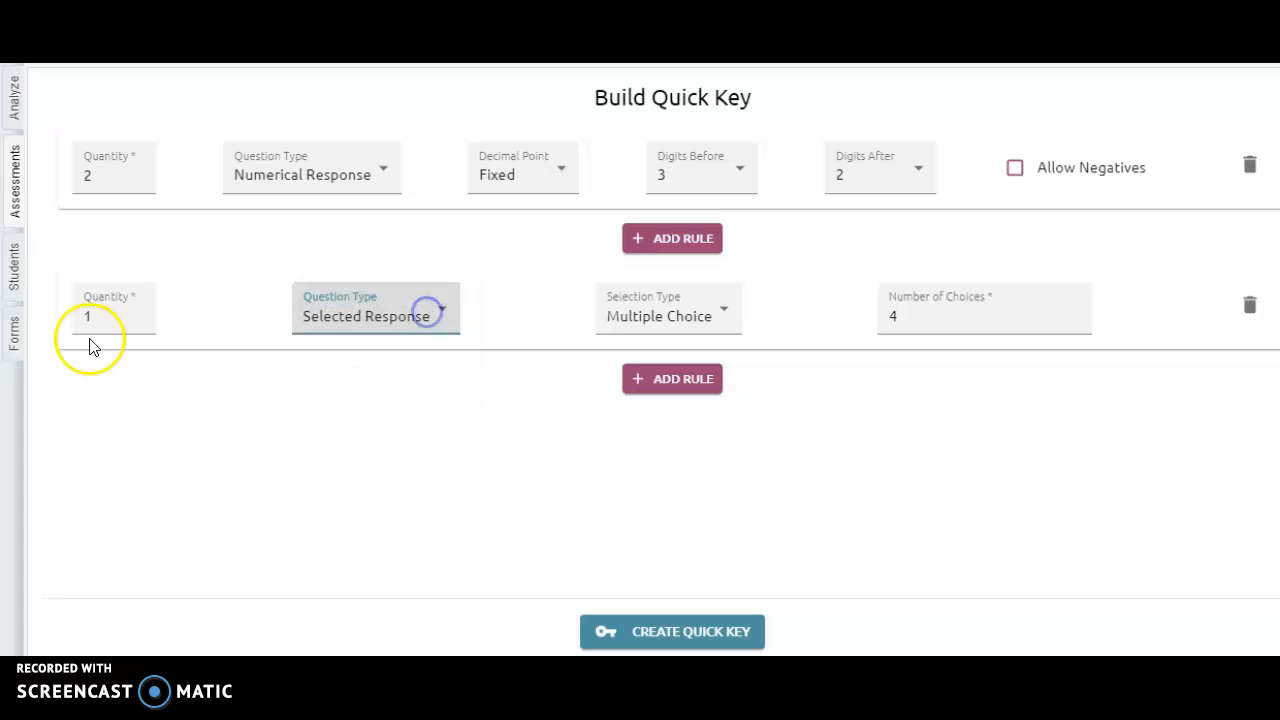
pyautogui.moveTo(114, 318); pyautogui.dragTo(31, 300)
pyautogui.write('7')
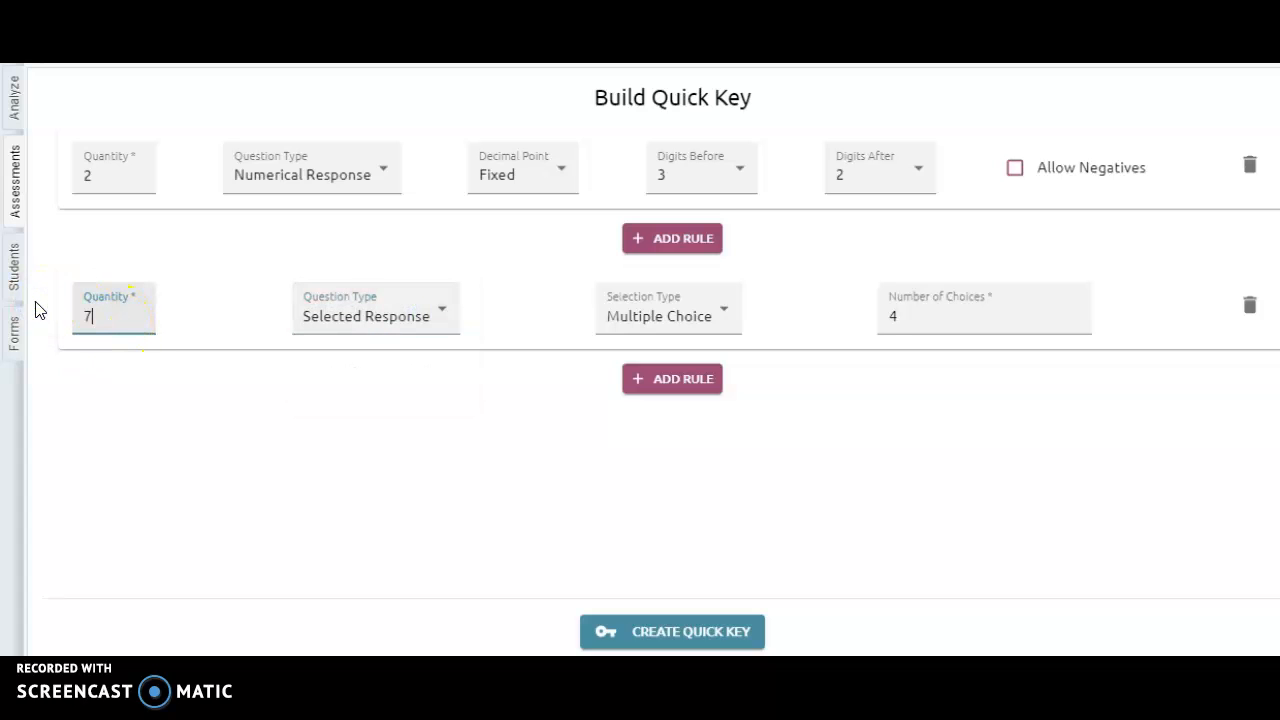
pyautogui.click(616, 487)
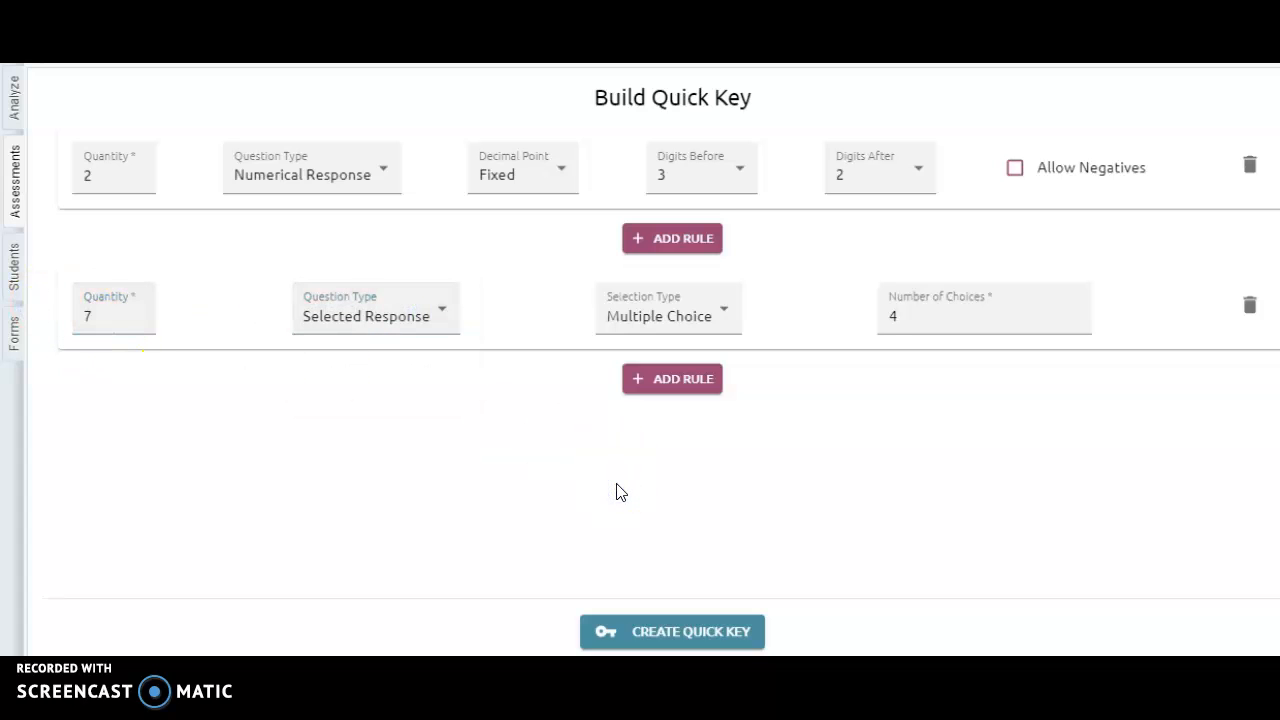
pyautogui.click(710, 634)
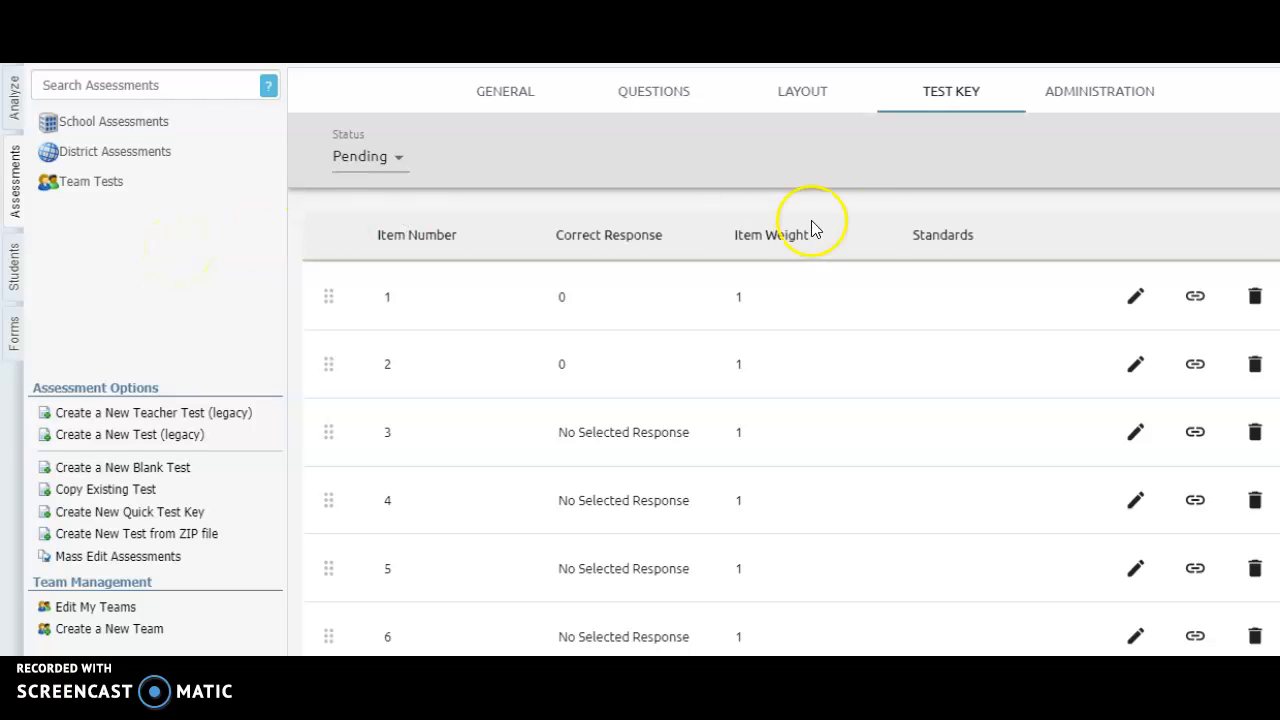
# Give item 1 the correct response 4.23 and the primary standard 5.1(B), and save the item
pyautogui.click(1137, 297)
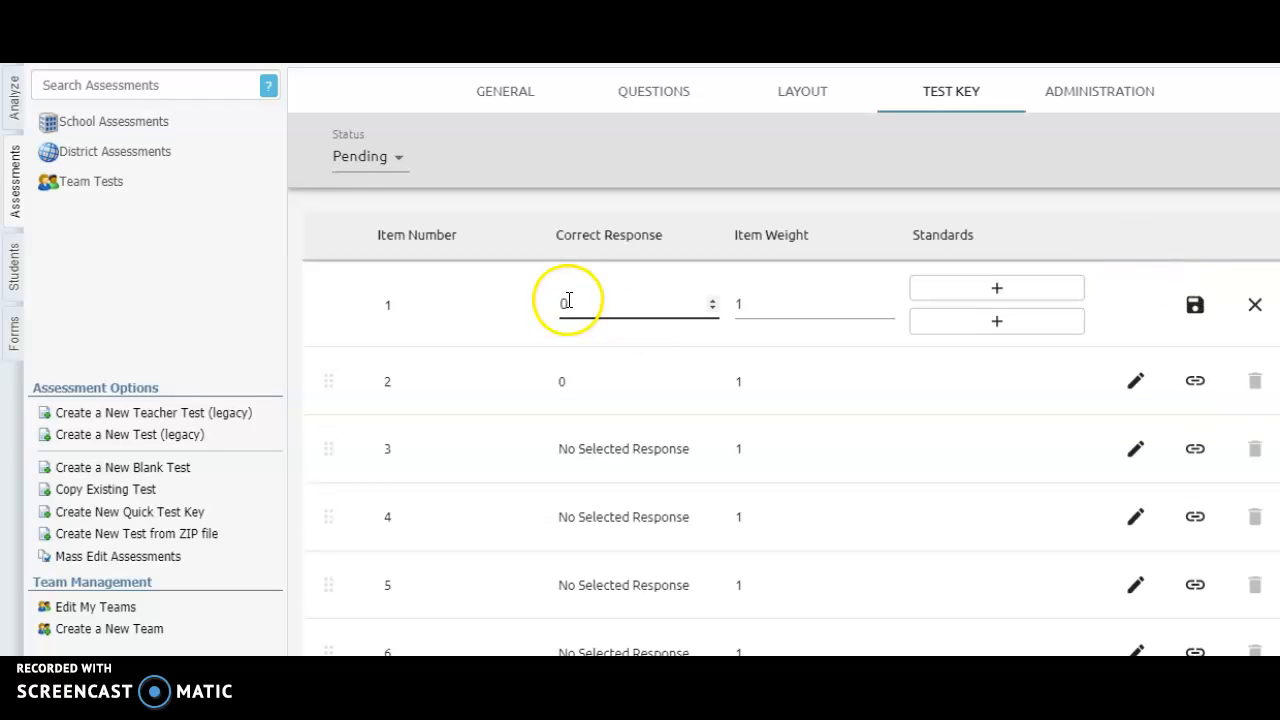
pyautogui.press('BackSpace')
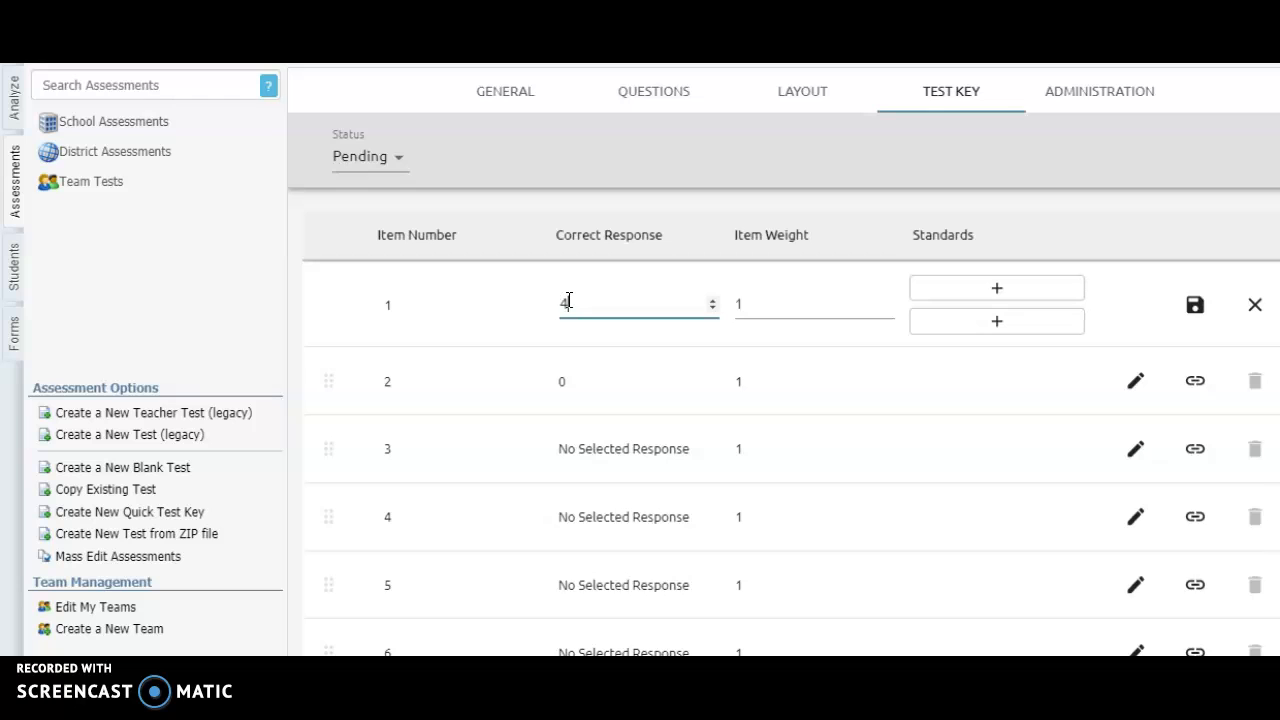
pyautogui.click(776, 308)
pyautogui.click(943, 287)
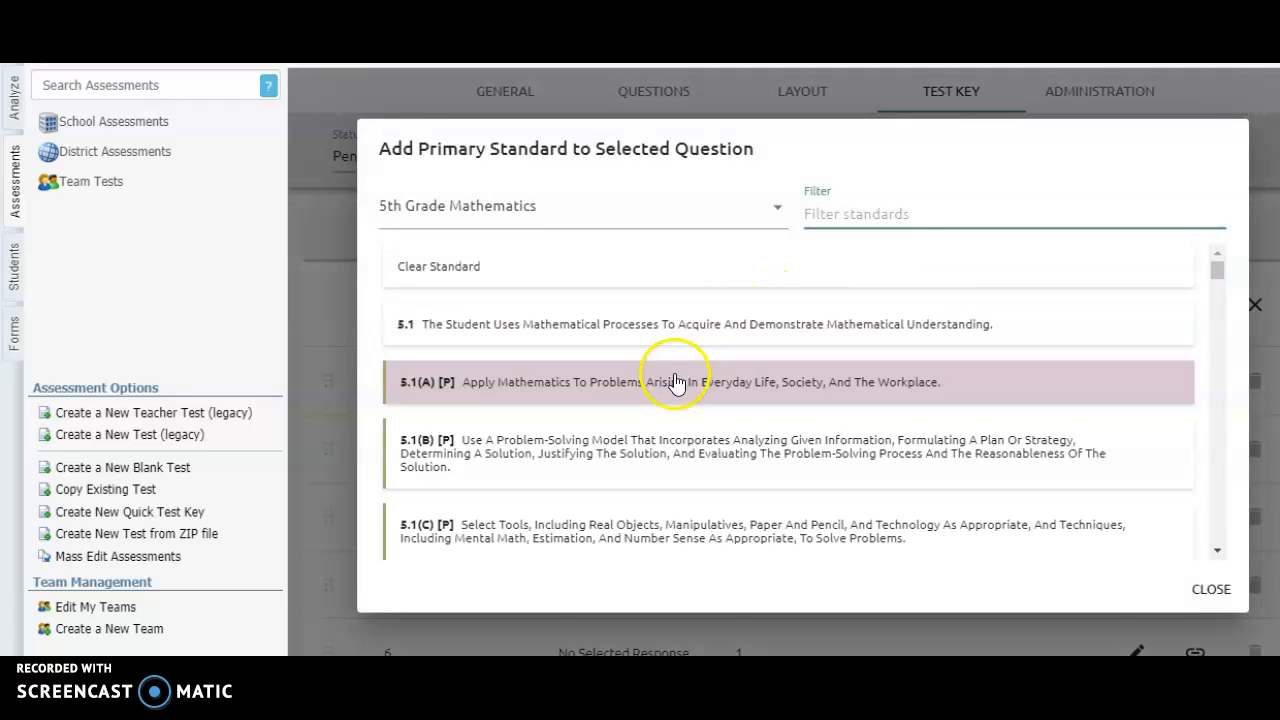
pyautogui.click(664, 447)
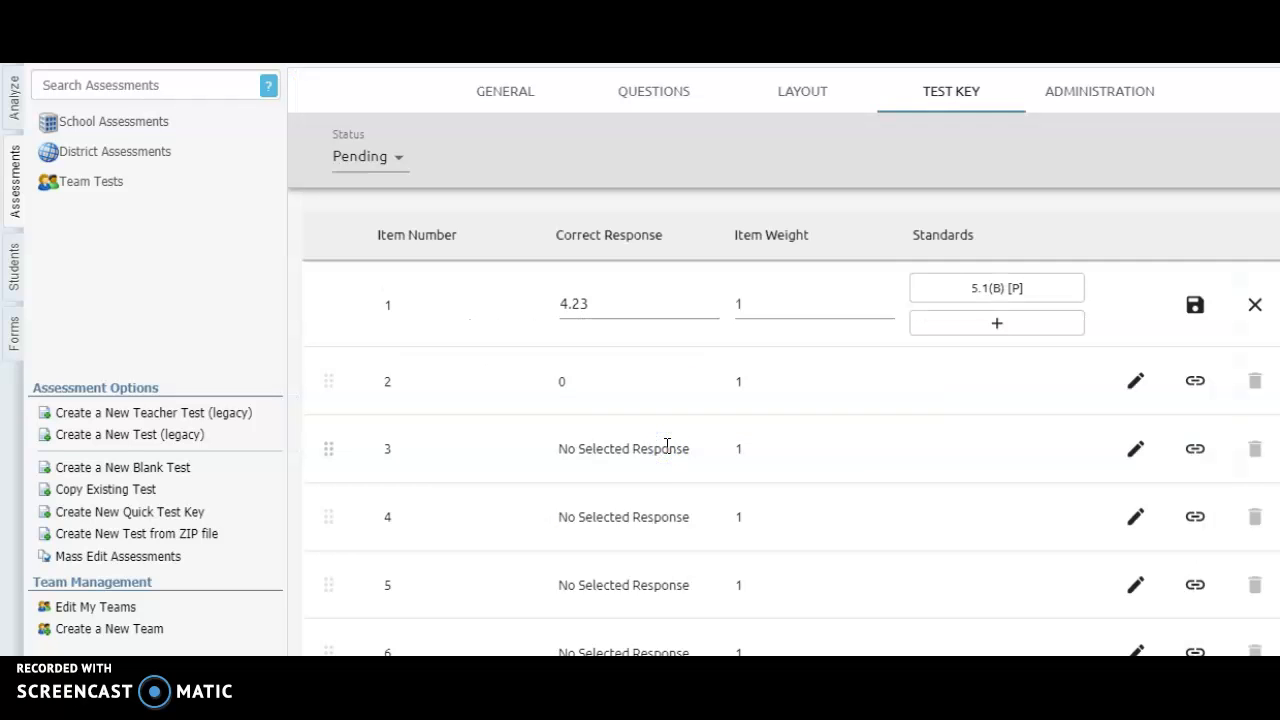
pyautogui.click(1194, 308)
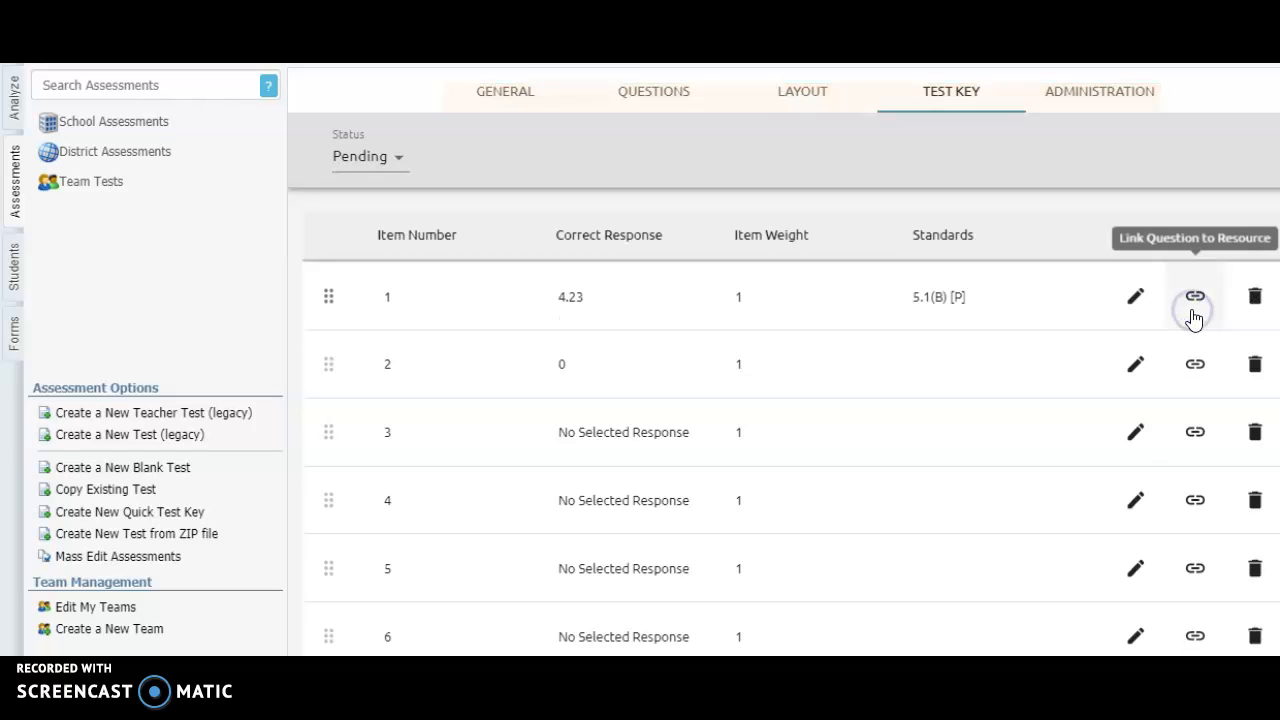
# Give item 2 the correct response 2.6 and the primary standard 5.1(A), and save the item
pyautogui.click(1136, 372)
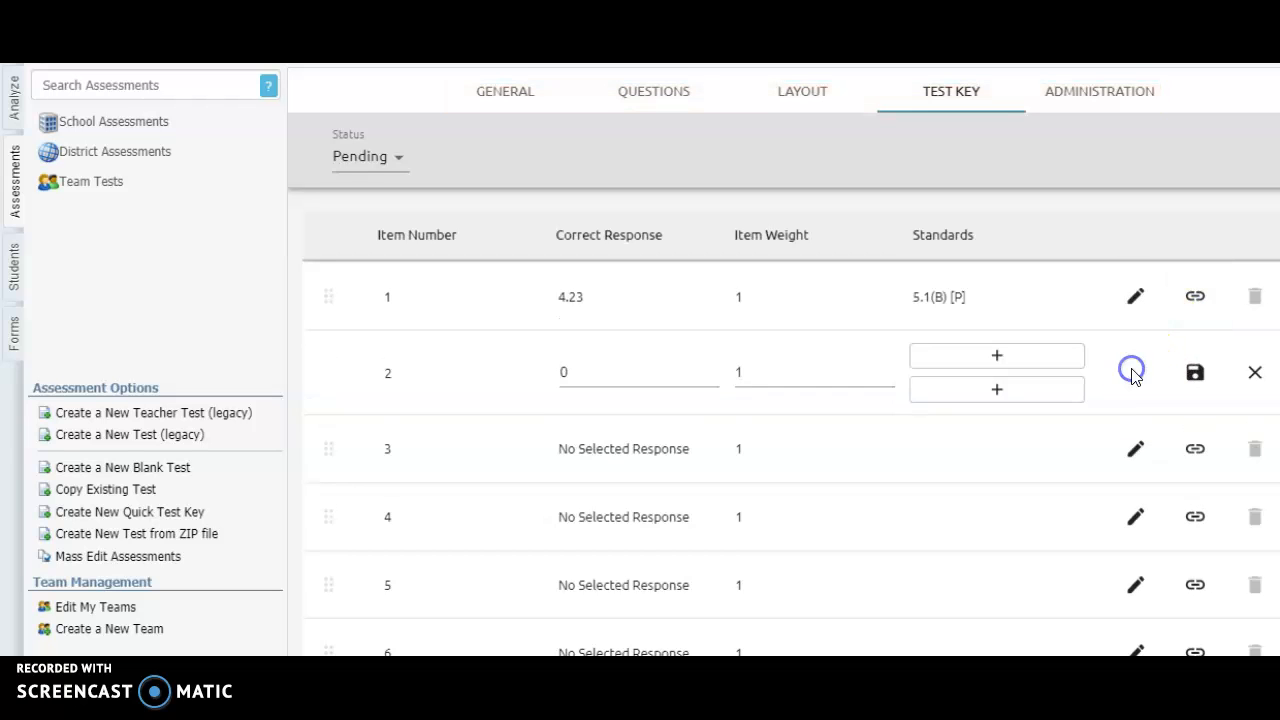
pyautogui.click(605, 373)
pyautogui.write('2')
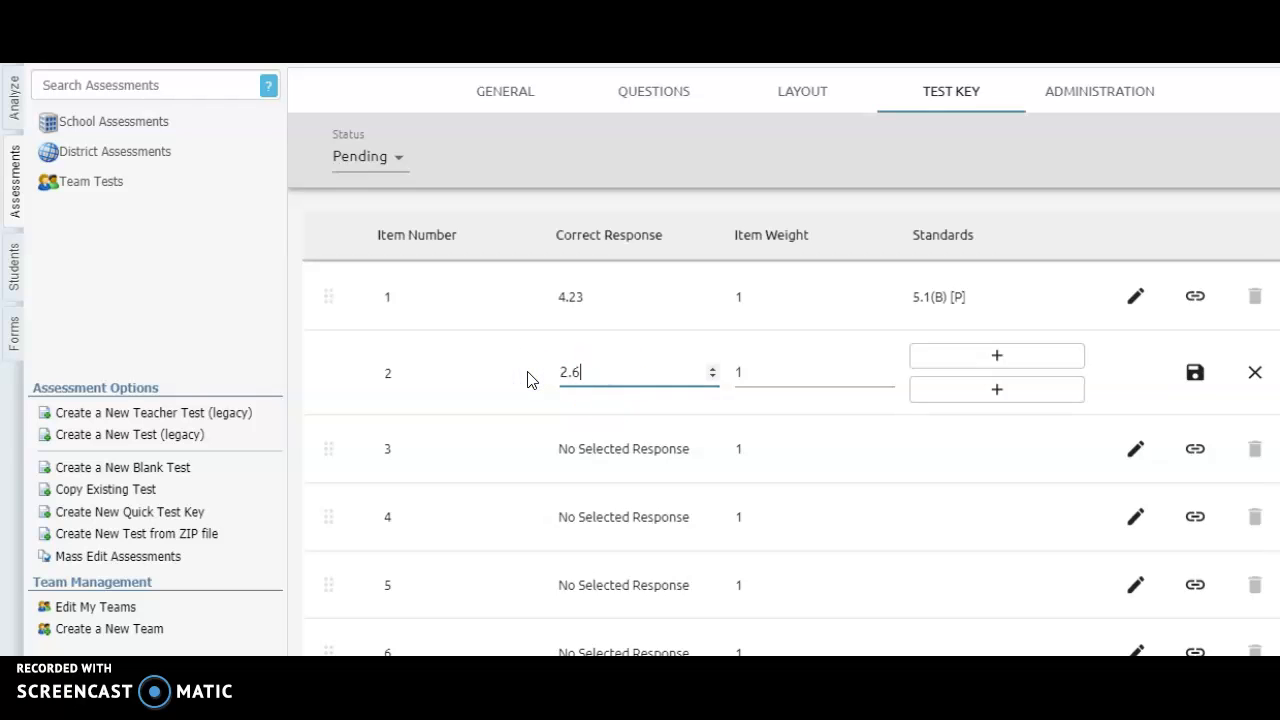
pyautogui.write('.6')
pyautogui.click(996, 358)
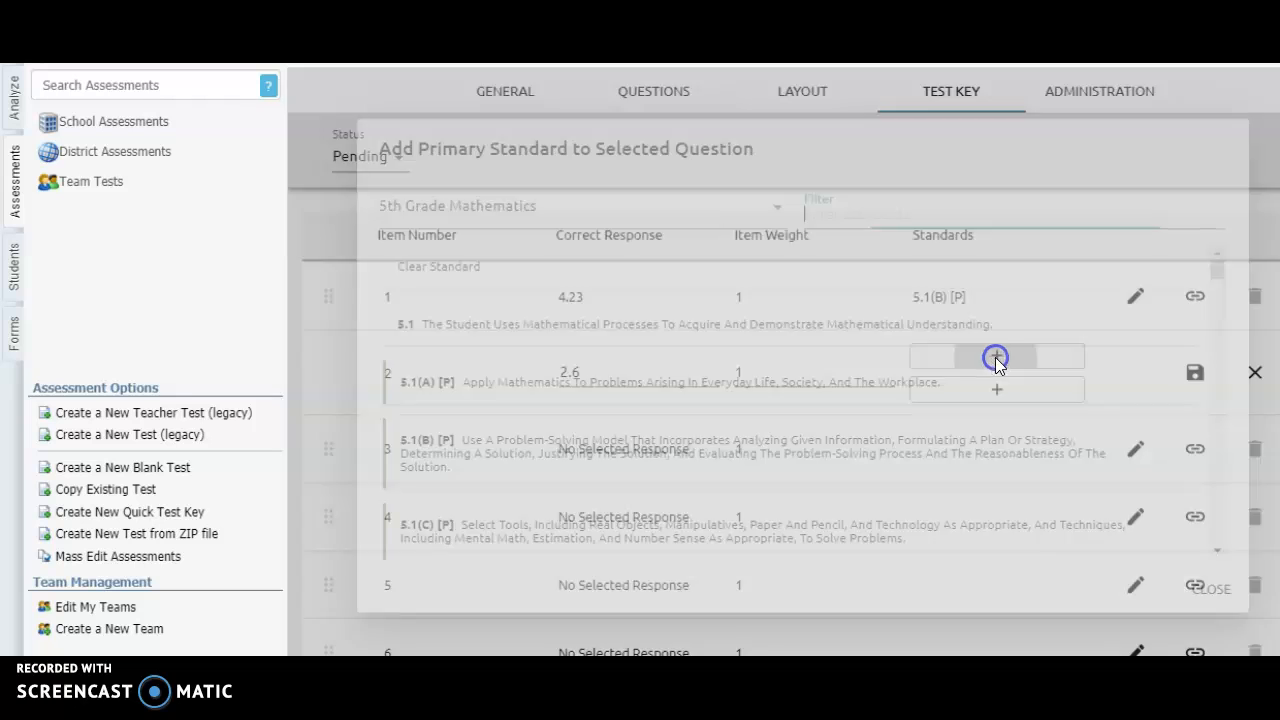
pyautogui.click(806, 381)
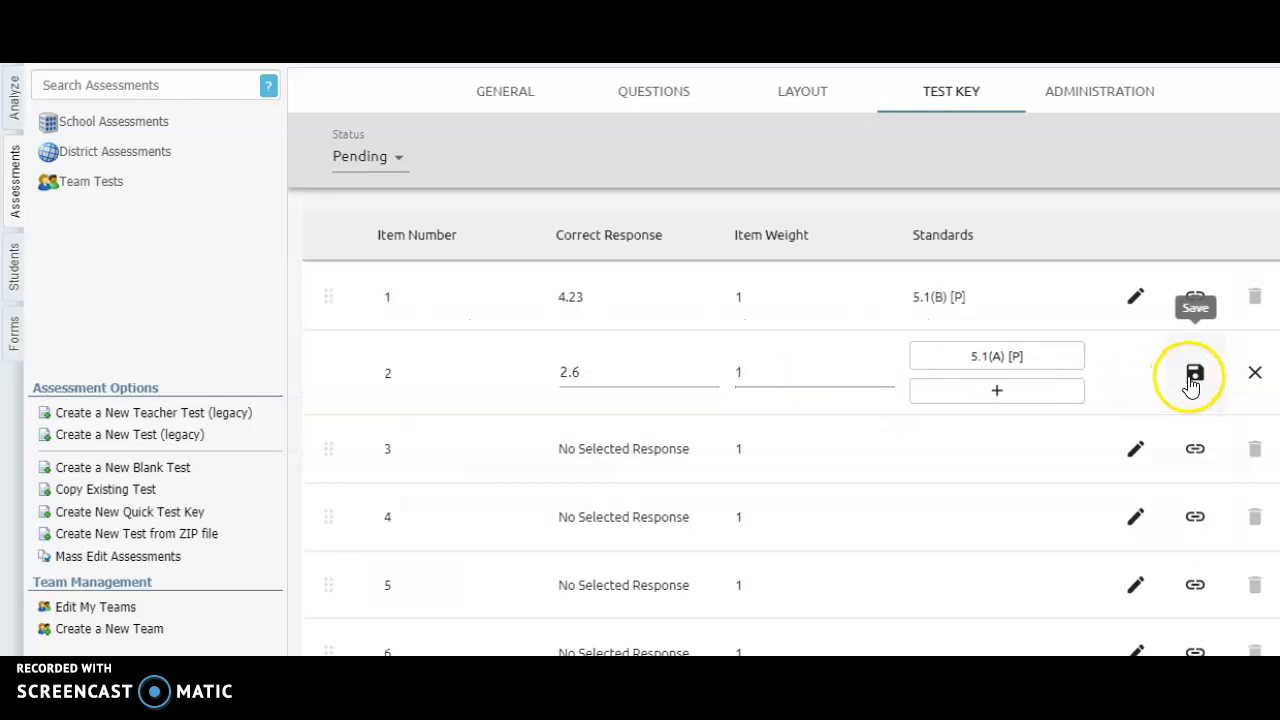
pyautogui.click(1194, 376)
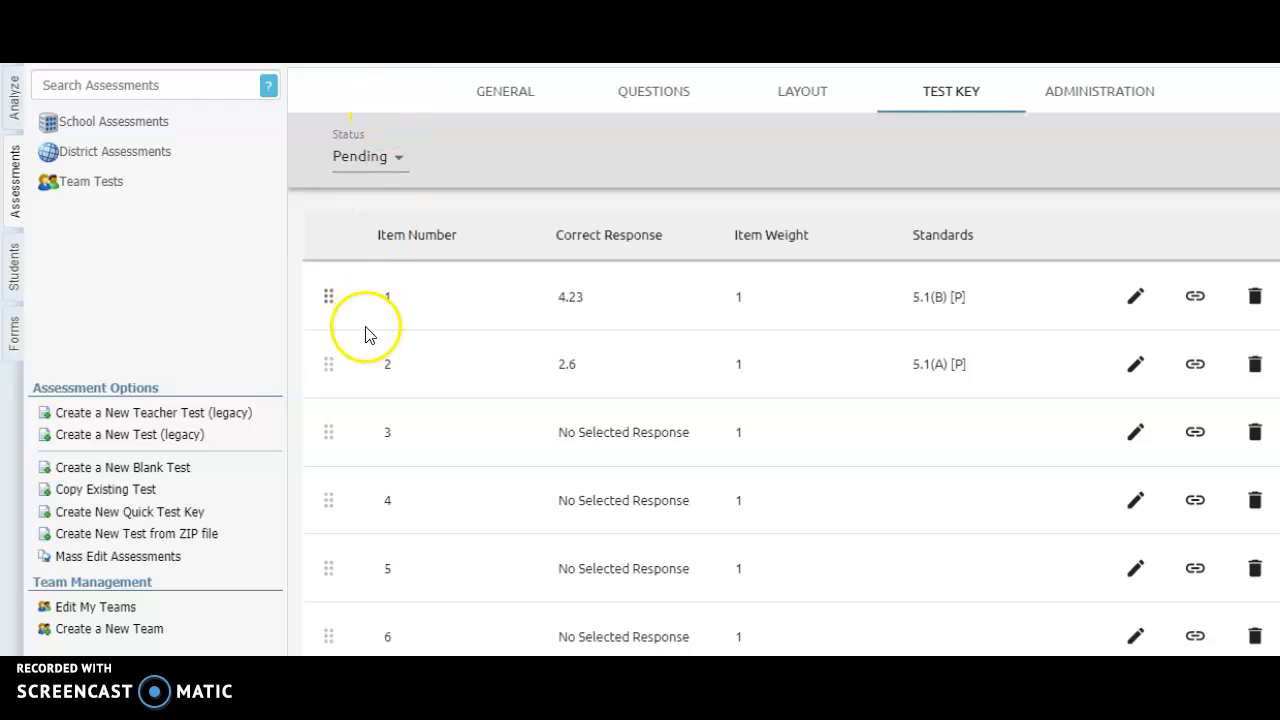
# Move item 2 of the test key down to the fourth position
pyautogui.moveTo(333, 370); pyautogui.dragTo(329, 500)
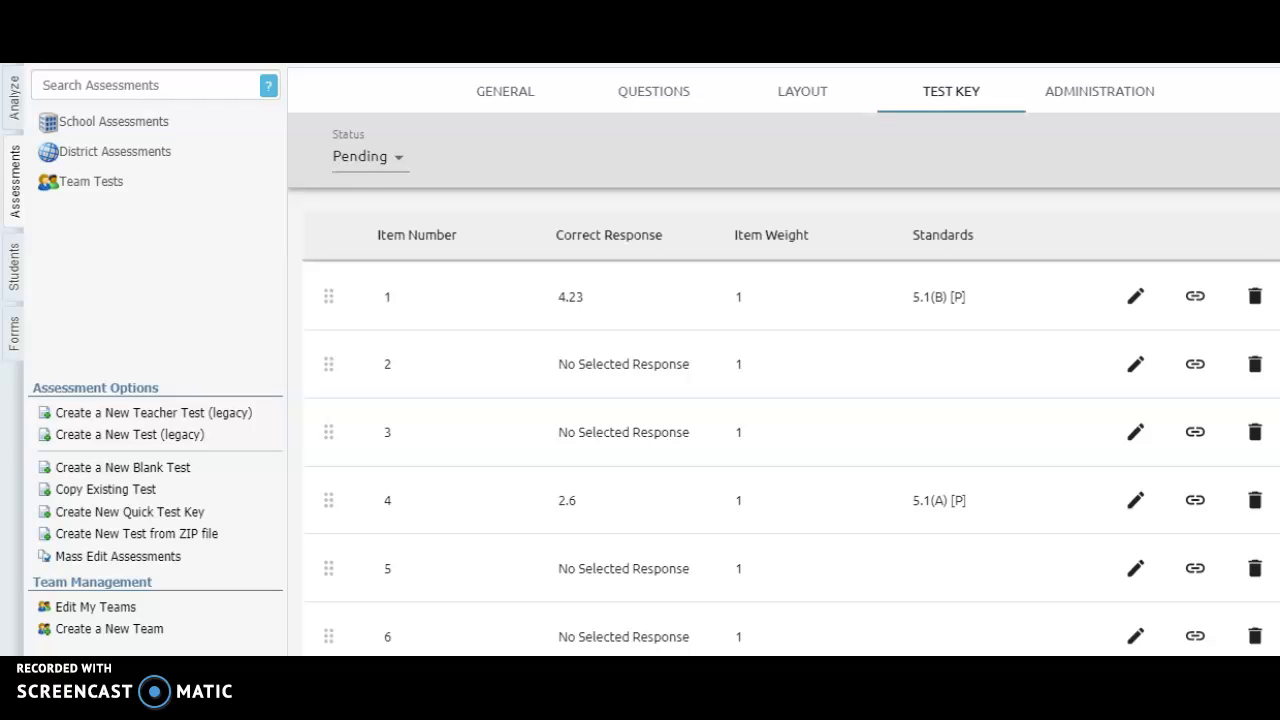
# Add a new Numerical Response question between questions 2 and 3 with the primary standard 5.1(B)
pyautogui.click(640, 102)
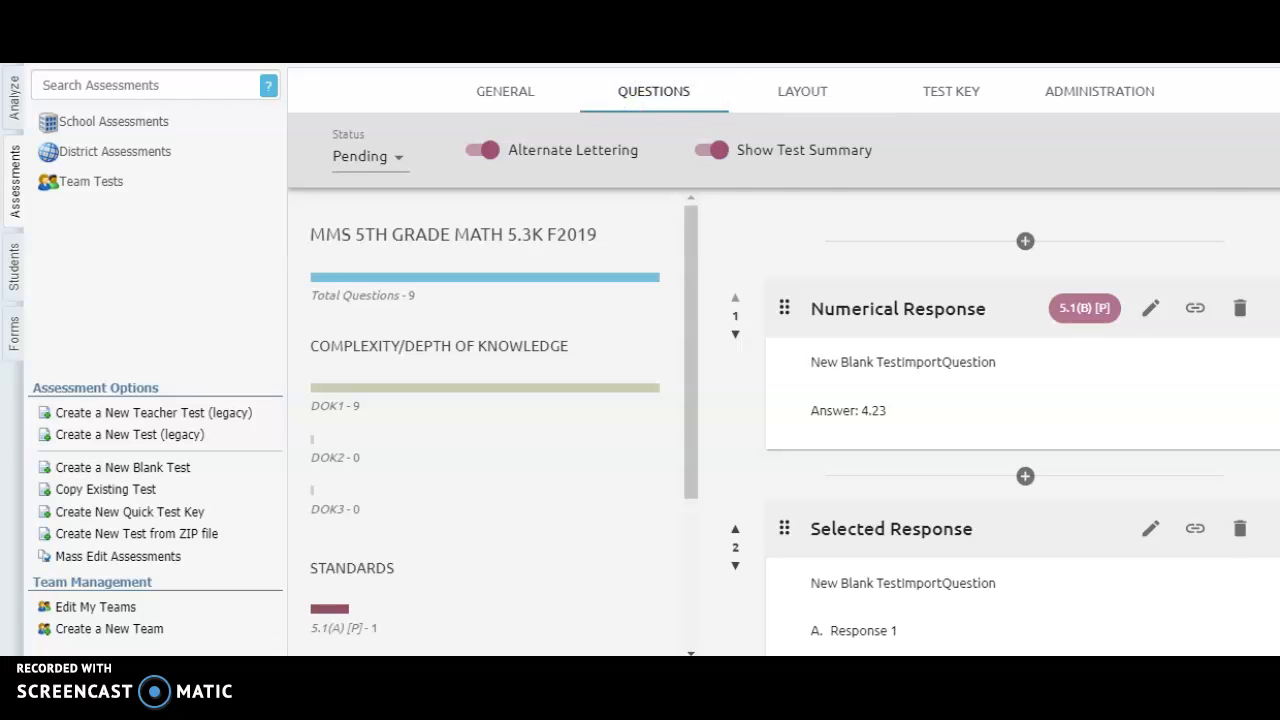
pyautogui.scroll(-5, 1040, 400)
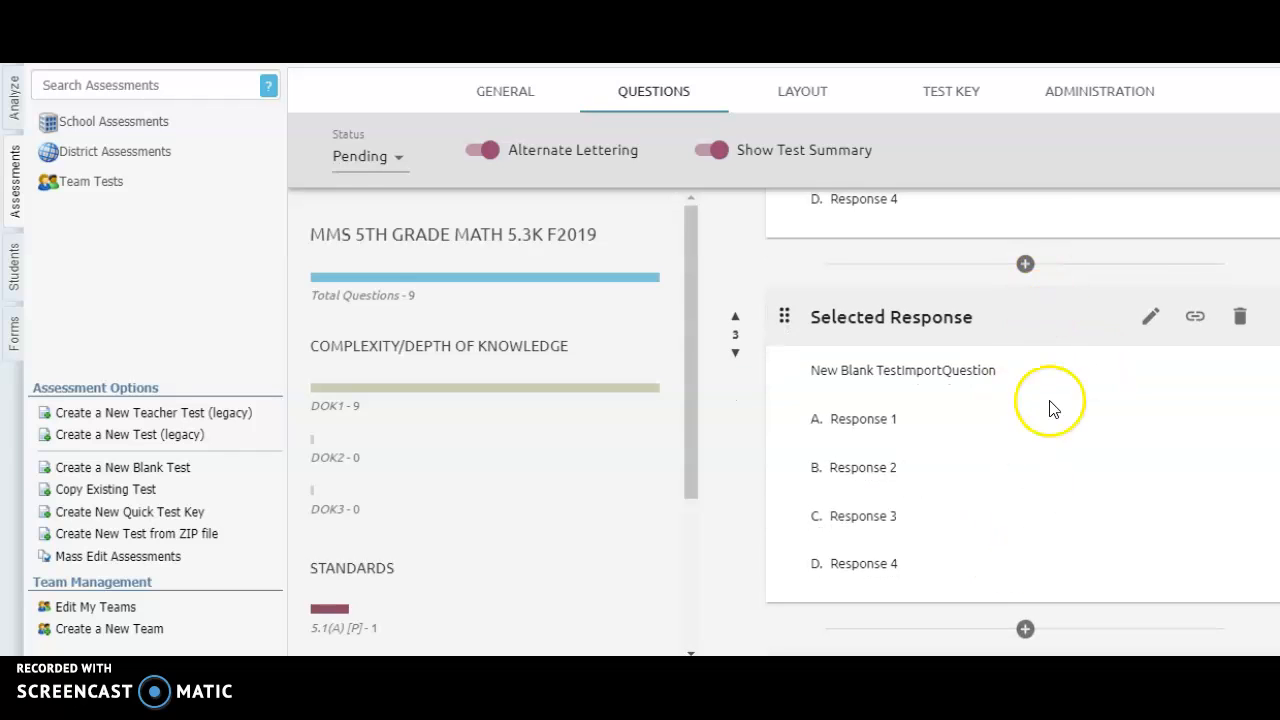
pyautogui.click(1024, 278)
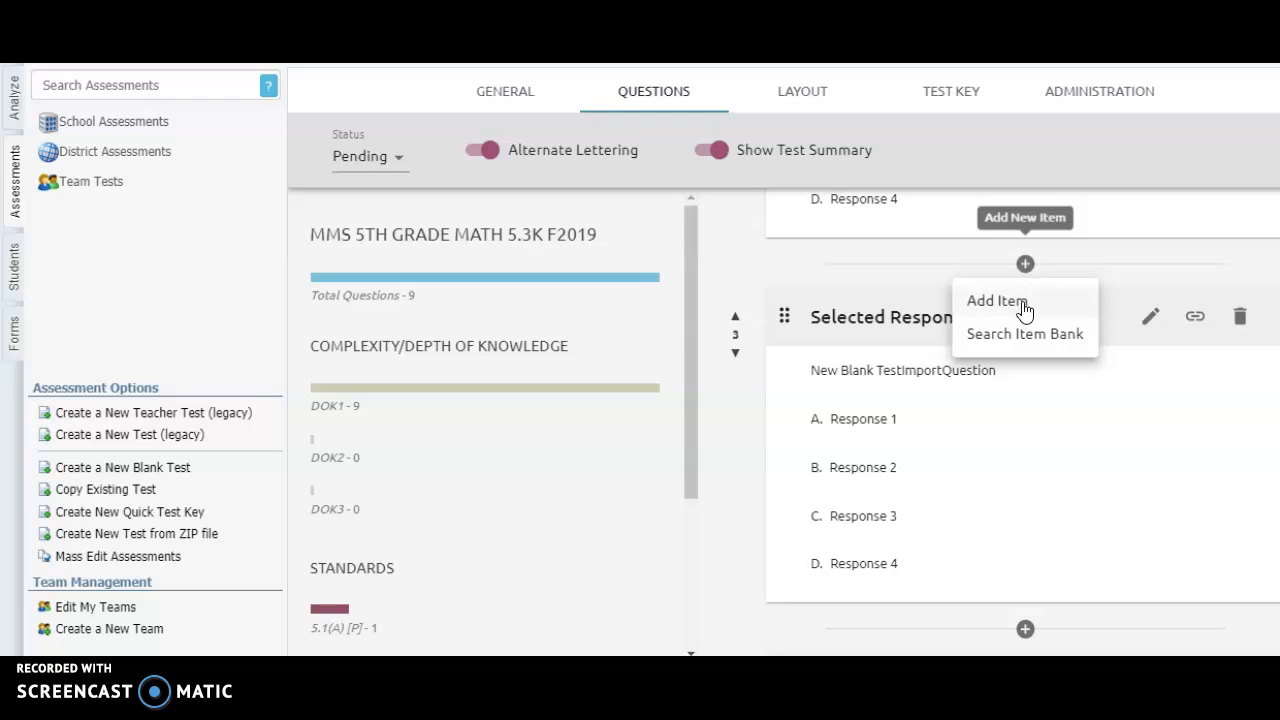
pyautogui.click(1022, 305)
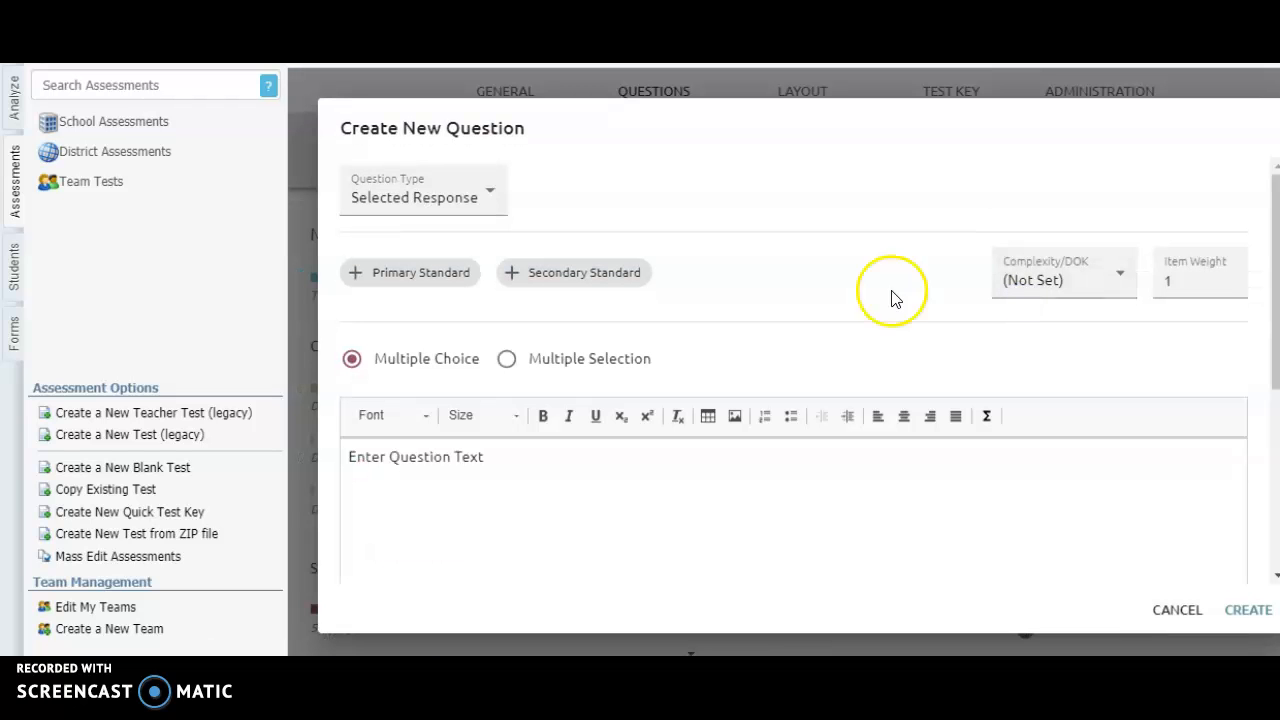
pyautogui.click(486, 210)
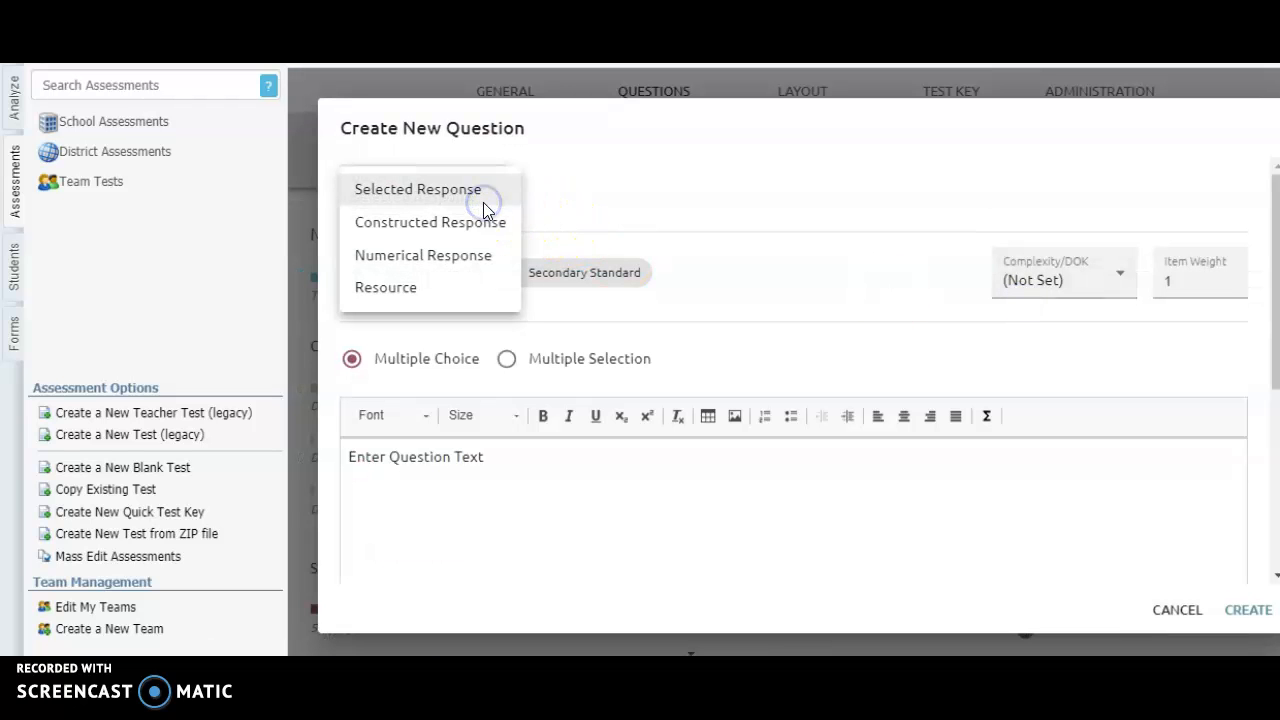
pyautogui.click(484, 272)
pyautogui.click(430, 276)
pyautogui.click(490, 429)
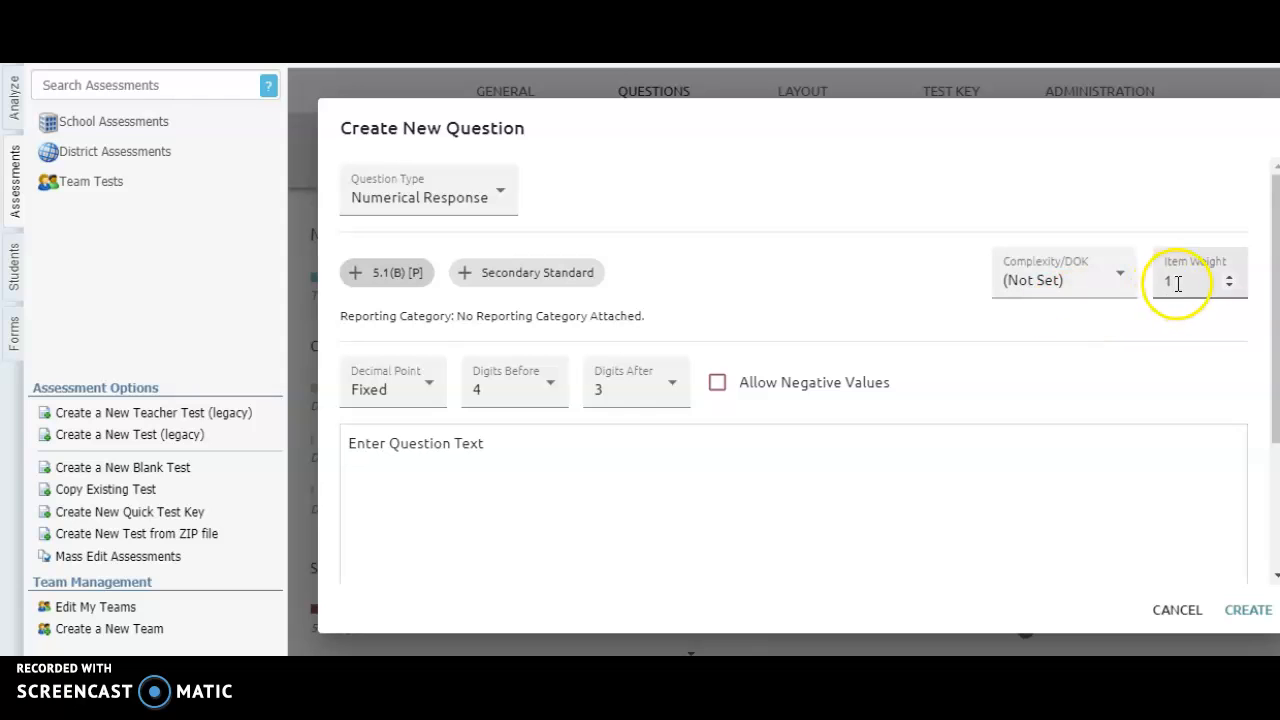
# Set the new question's answer format to a fixed decimal point with 3 digits before and 2 digits after
pyautogui.click(441, 396)
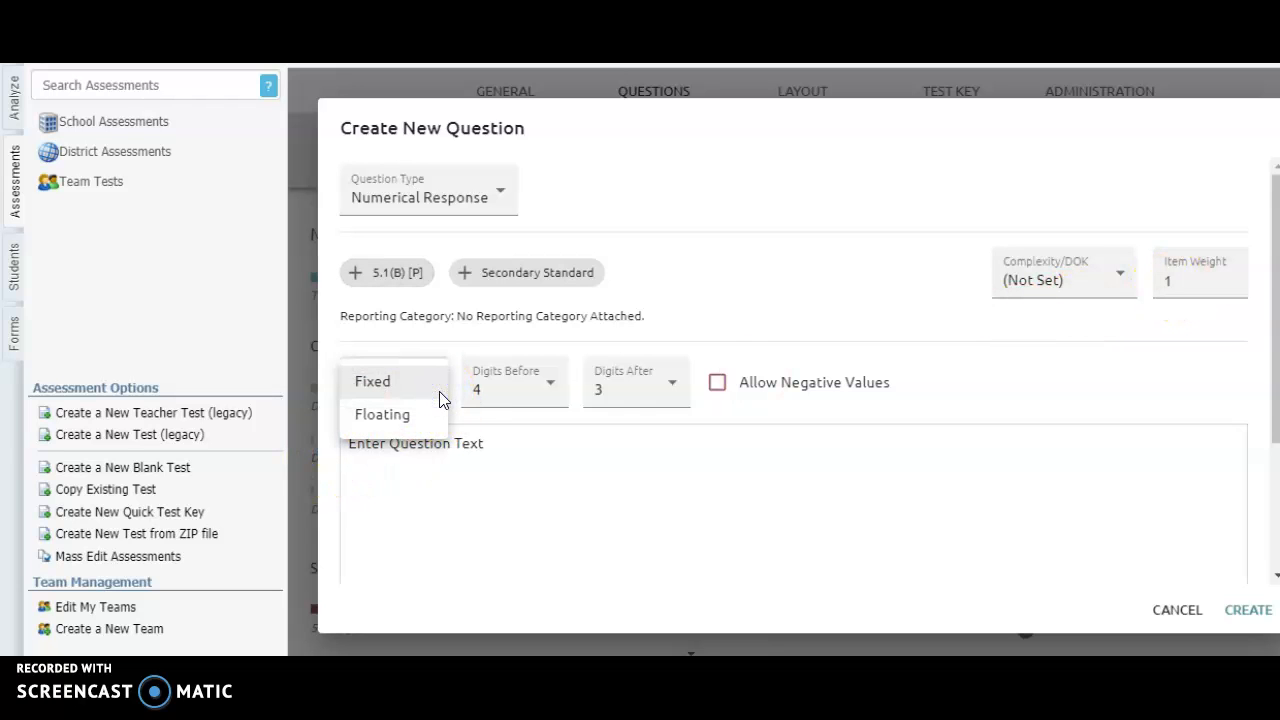
pyautogui.click(438, 380)
pyautogui.click(525, 391)
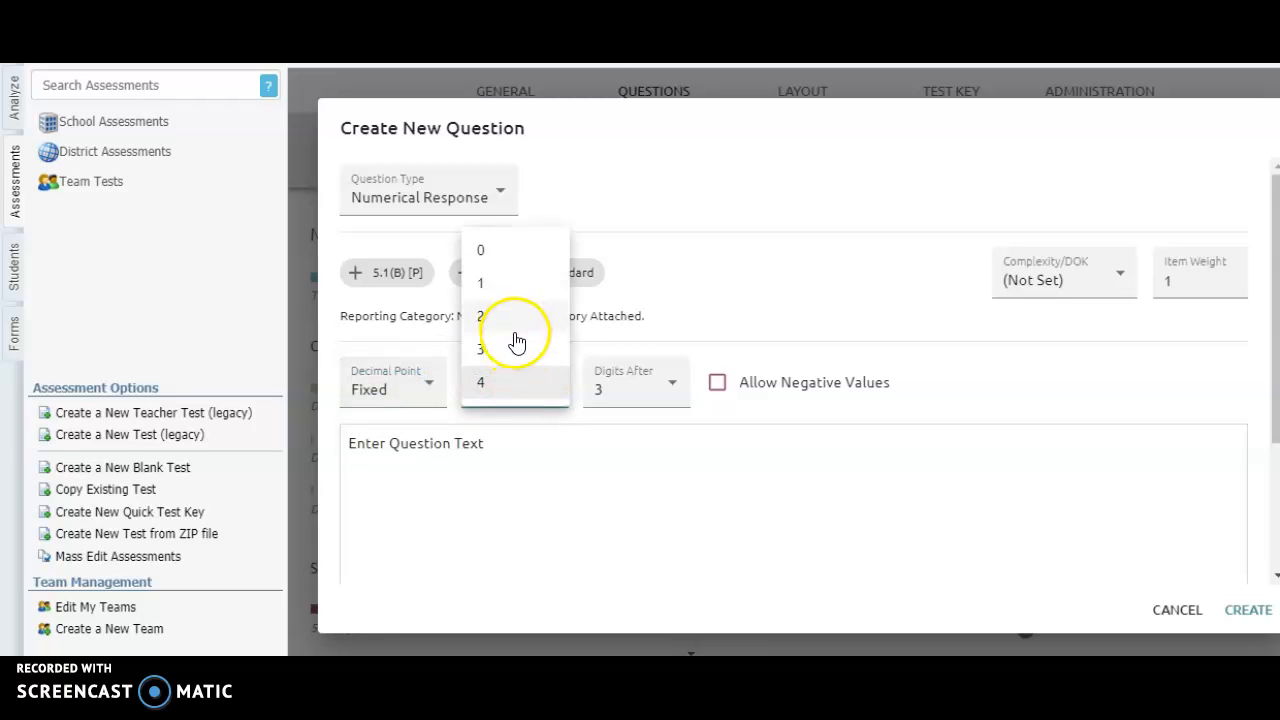
pyautogui.click(516, 355)
pyautogui.click(658, 405)
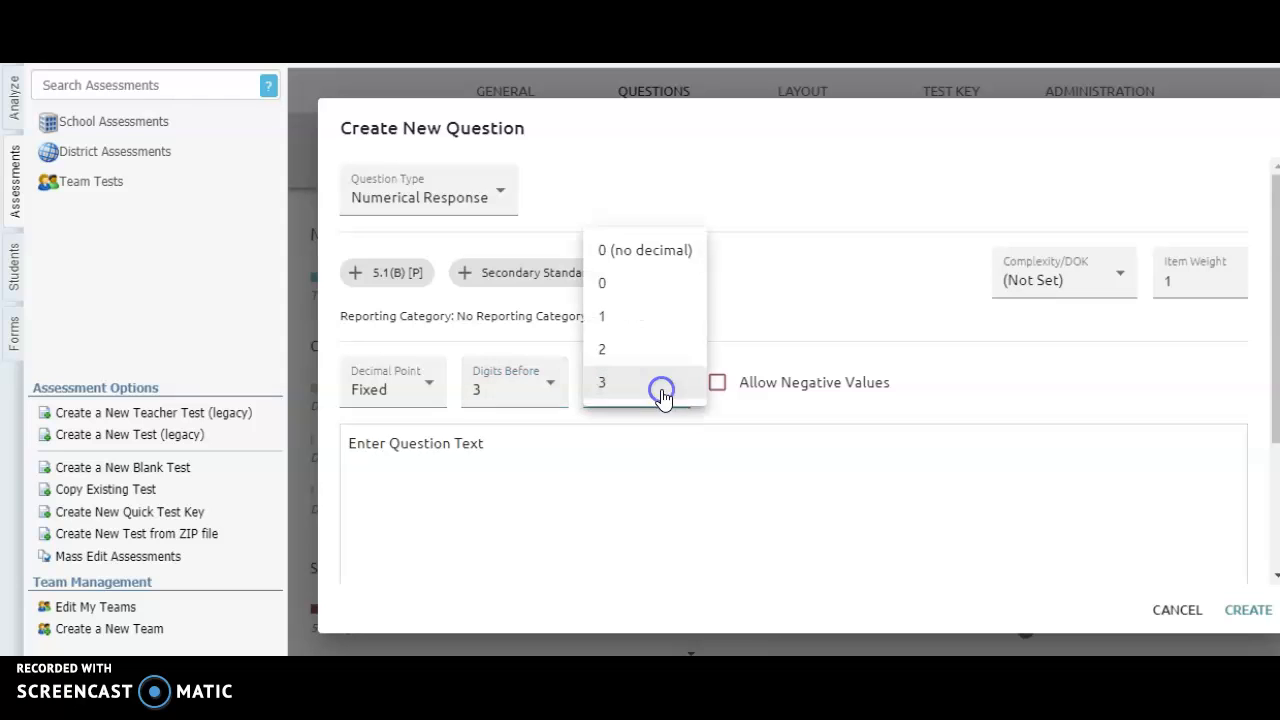
pyautogui.click(637, 352)
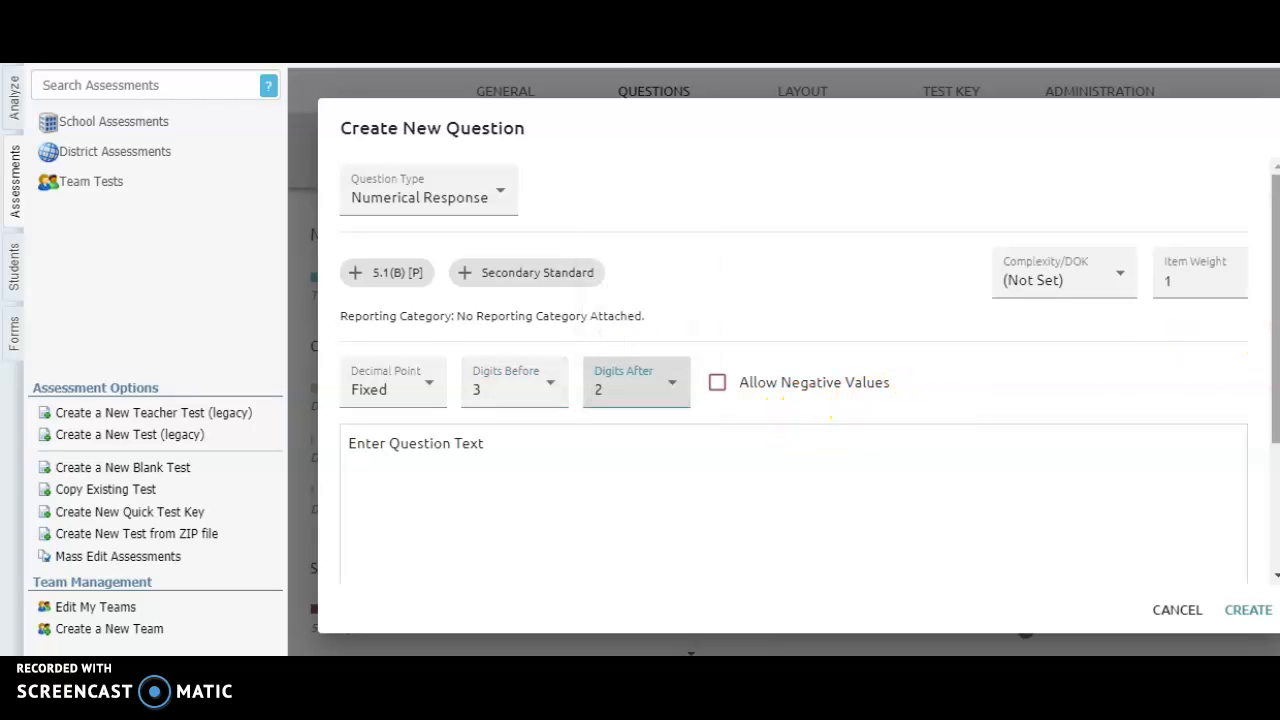
# Enter 34.0 as the new question's correct answer and create the question
pyautogui.moveTo(1274, 332); pyautogui.dragTo(1272, 422)
pyautogui.moveTo(1270, 423); pyautogui.dragTo(1267, 466)
pyautogui.click(871, 471)
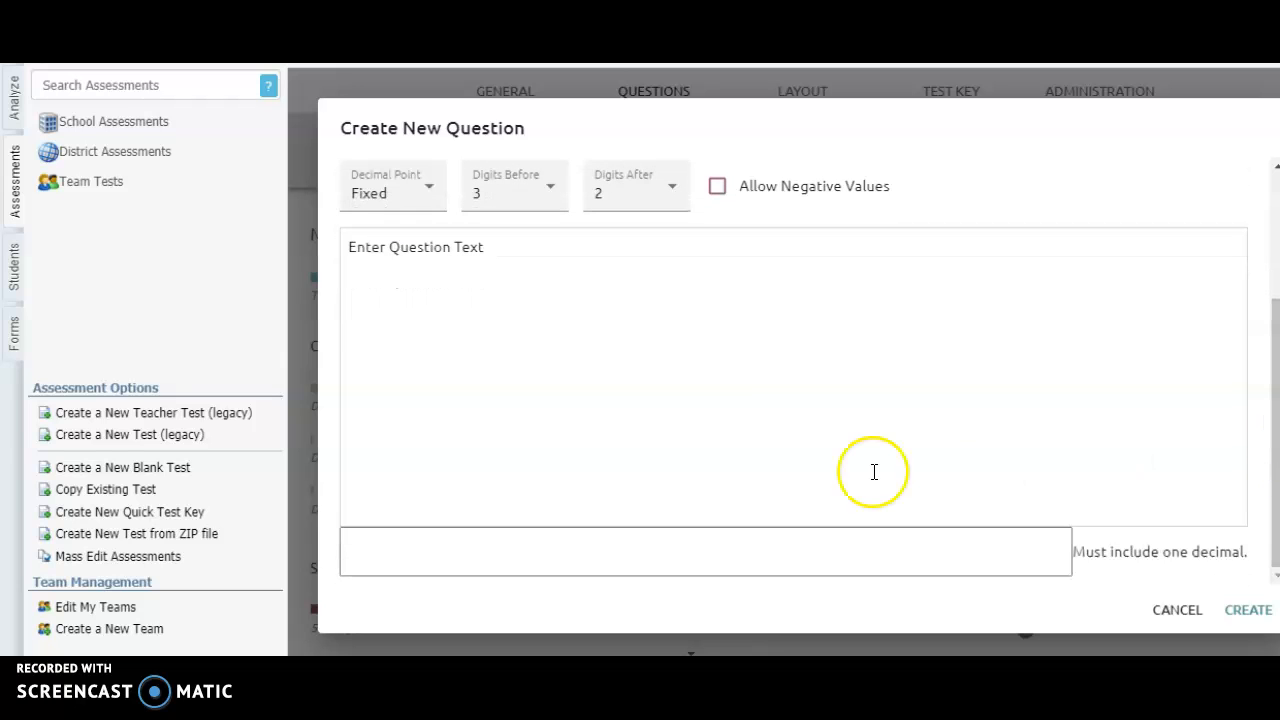
pyautogui.click(822, 551)
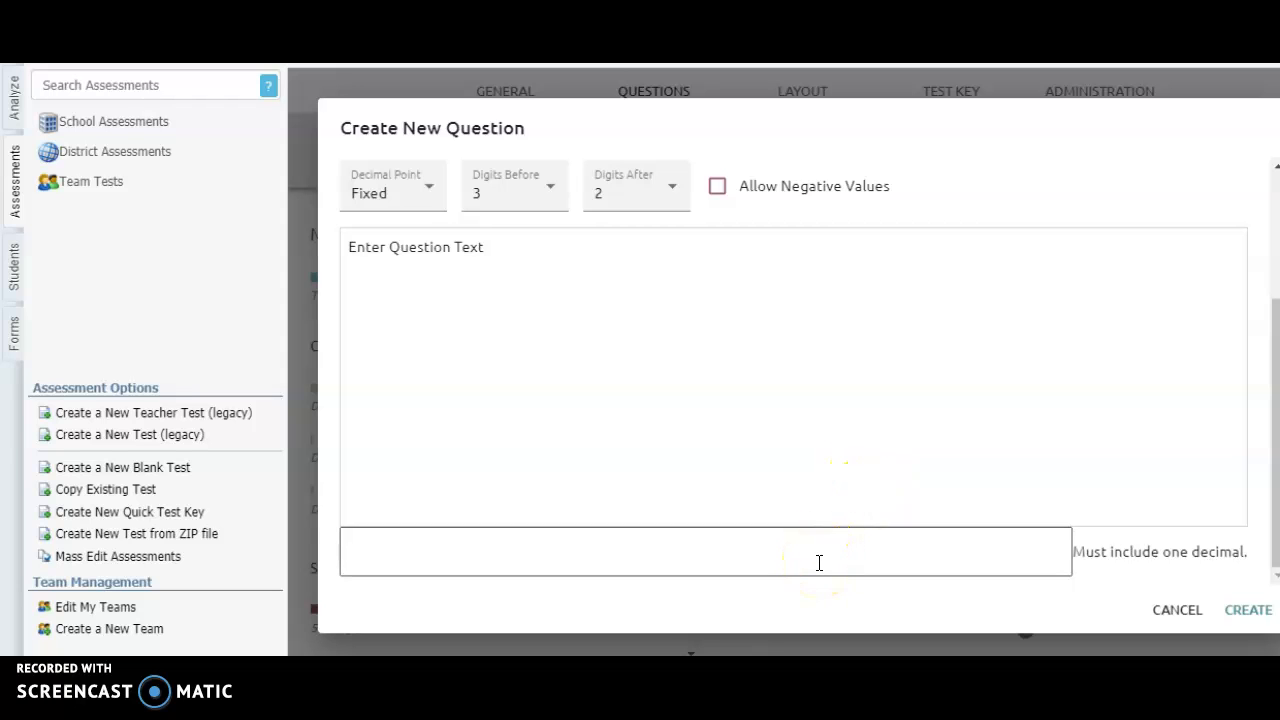
pyautogui.click(780, 567)
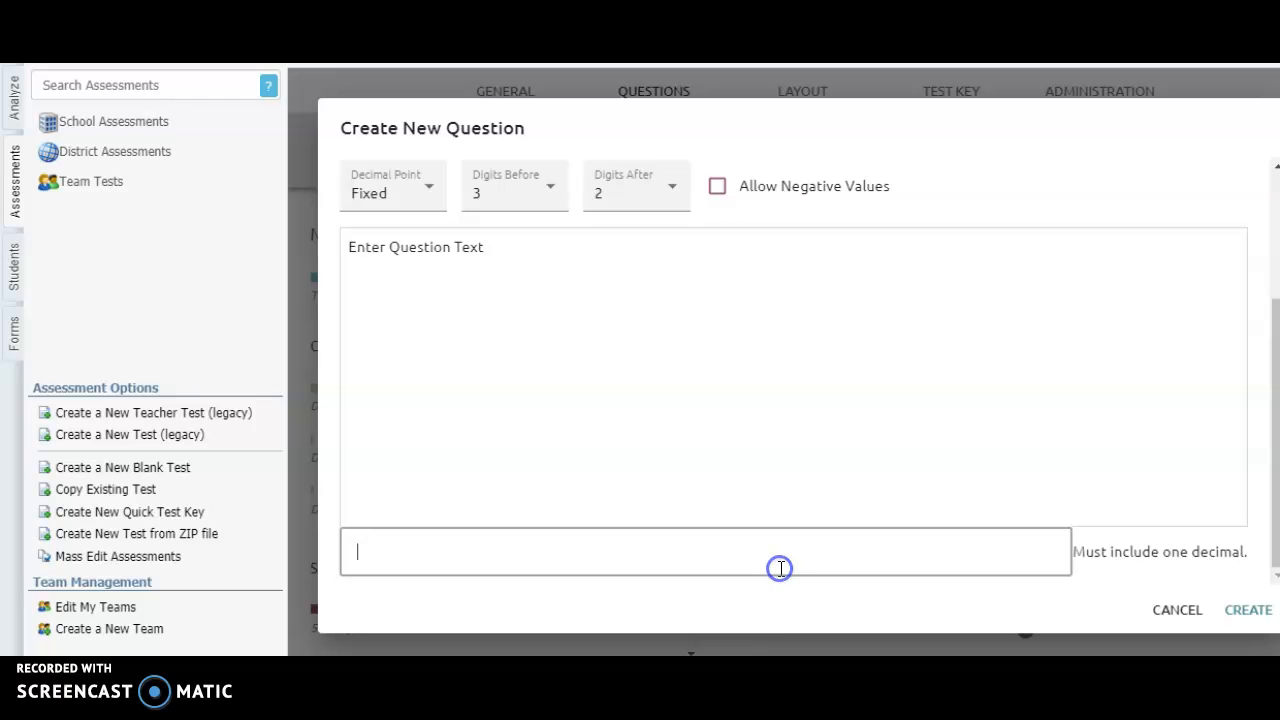
pyautogui.write('34')
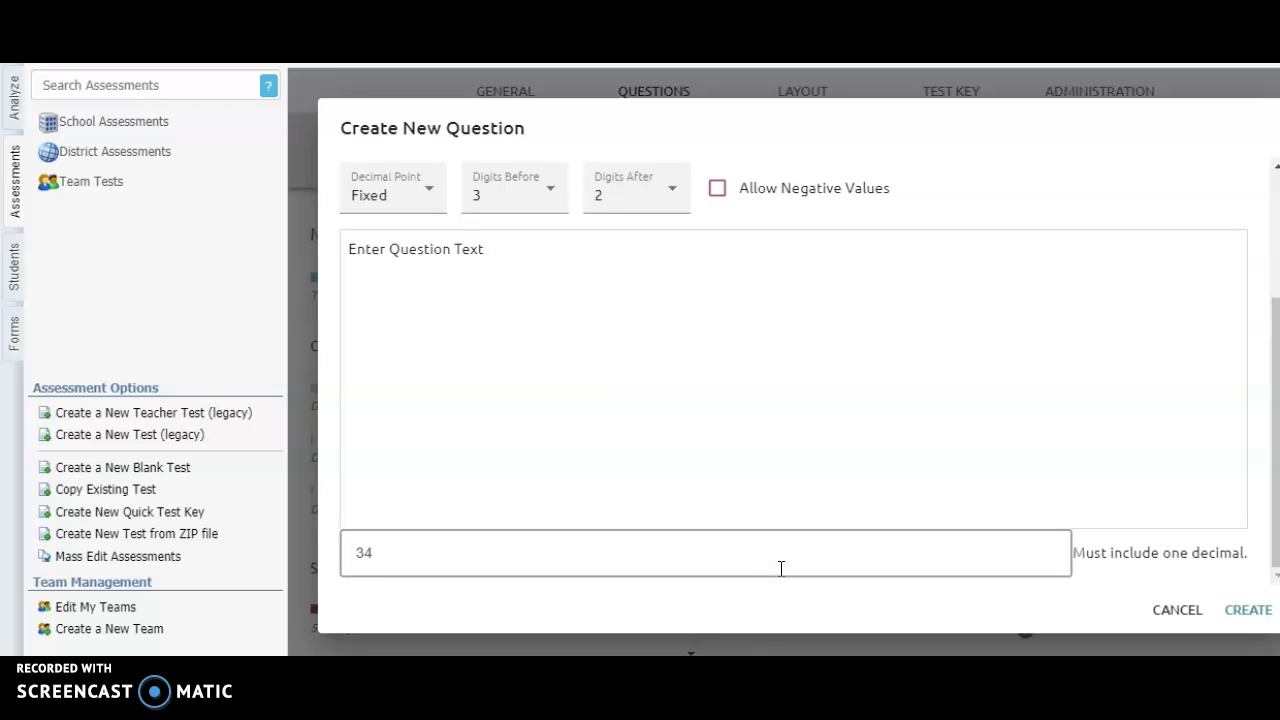
pyautogui.write('.0')
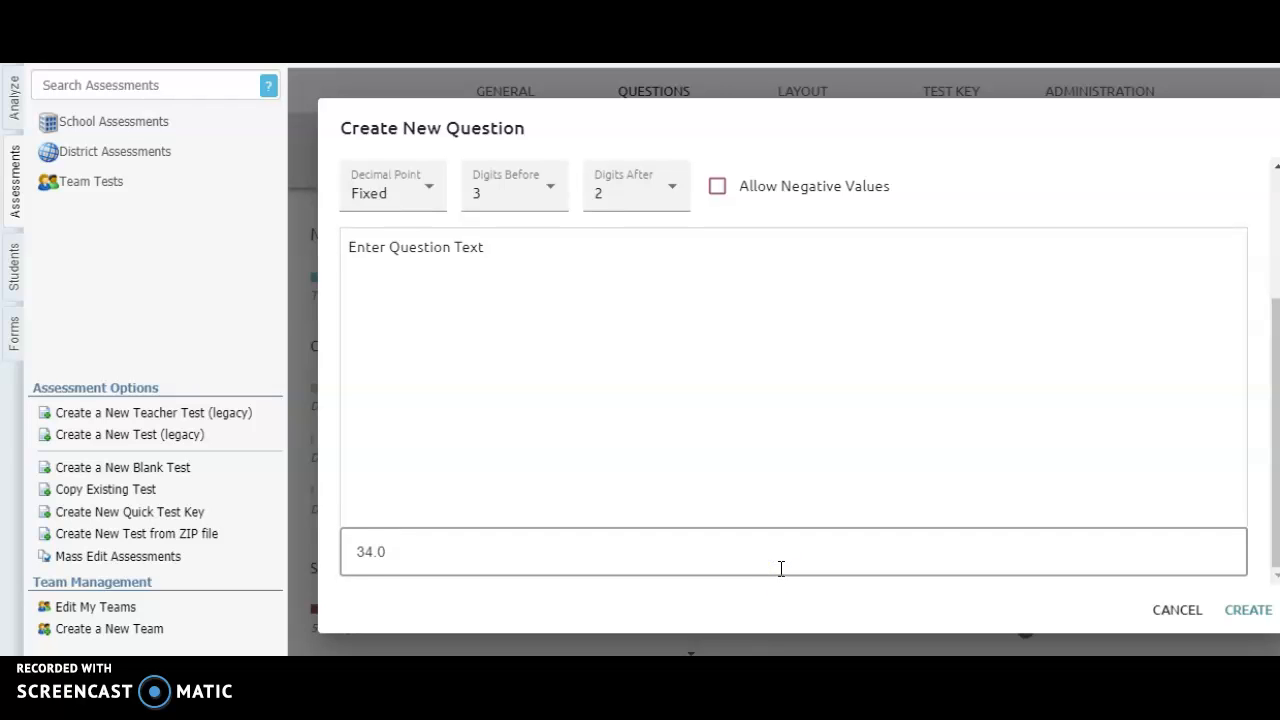
pyautogui.click(1242, 610)
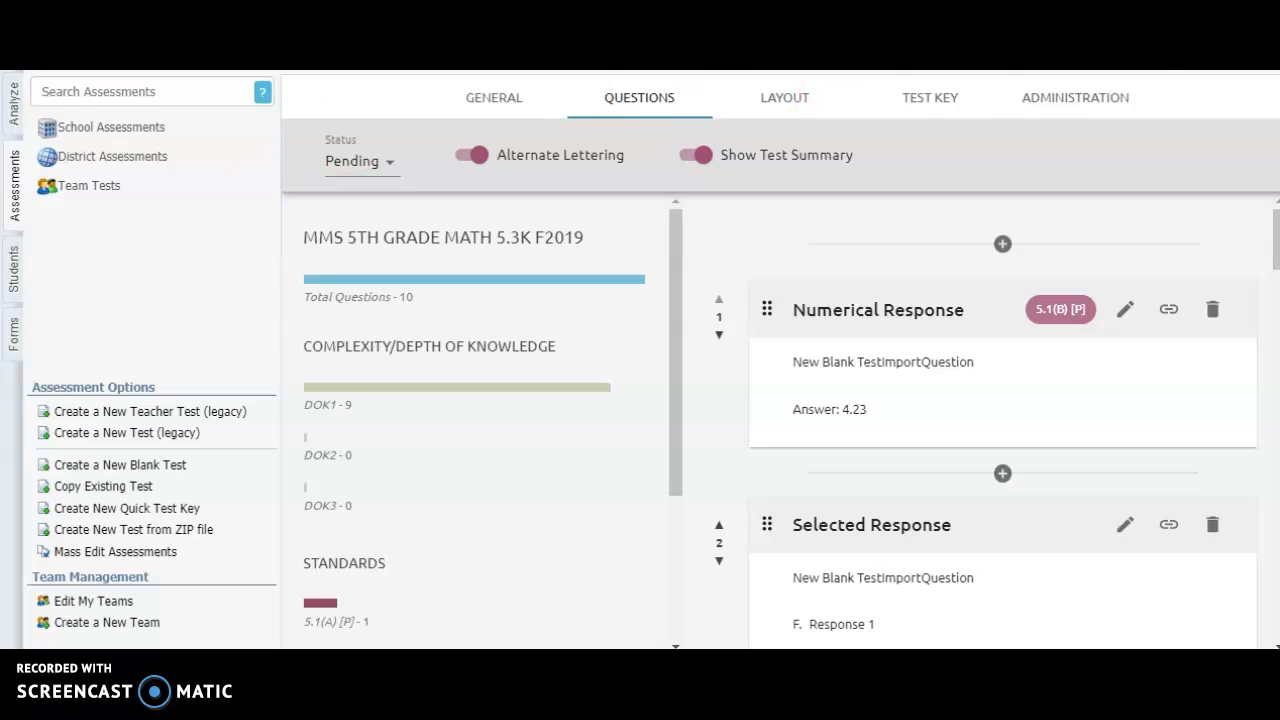
# Print a sample answer sheet from the test's collection administration settings and open the downloaded PDF
pyautogui.click(1038, 100)
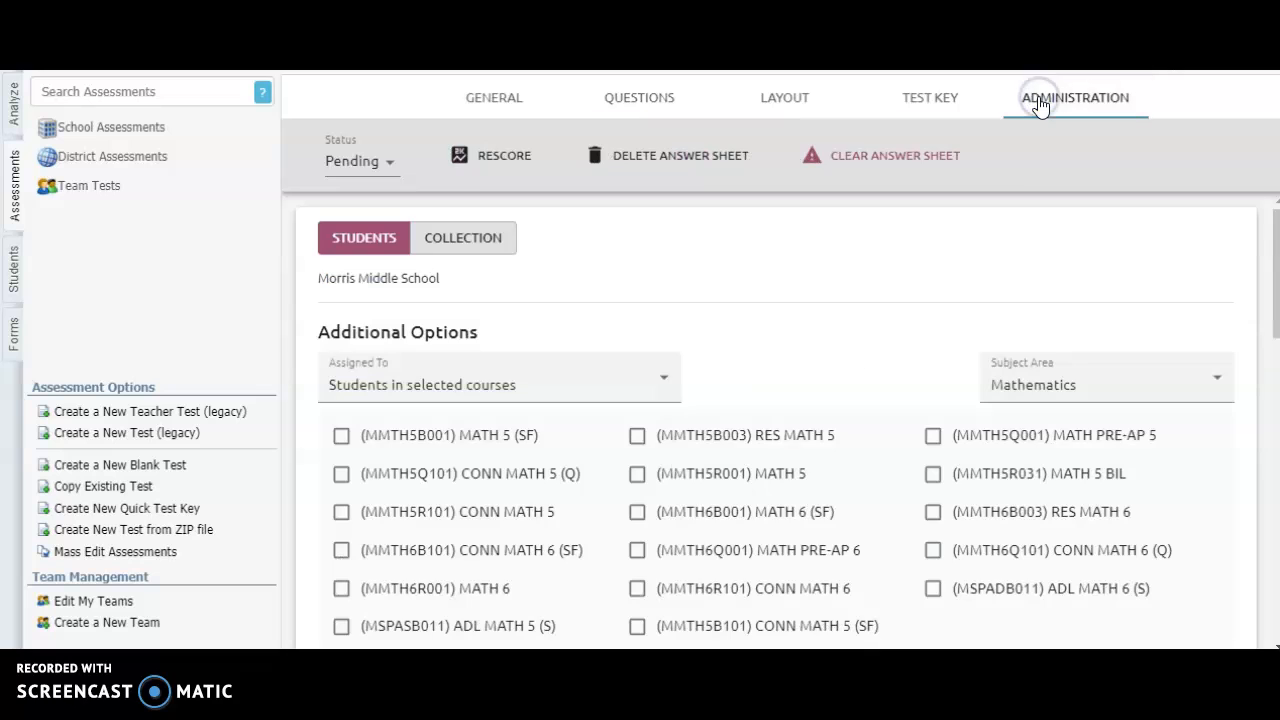
pyautogui.click(510, 243)
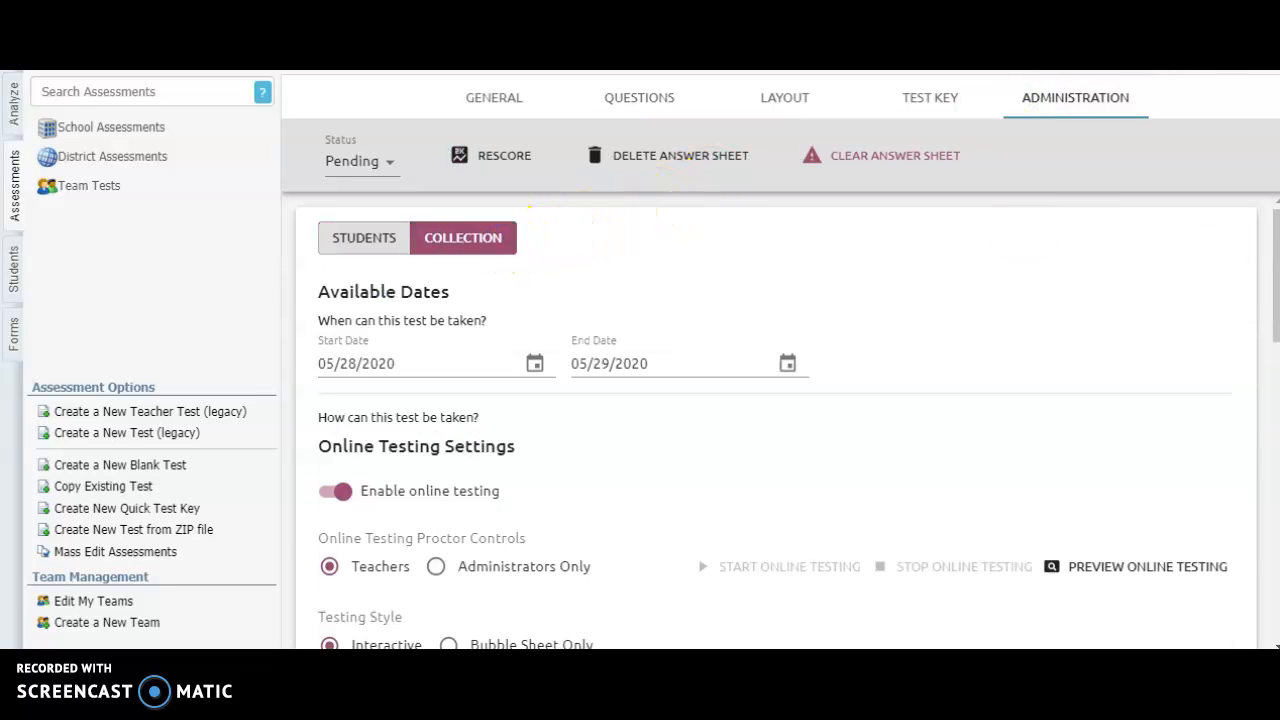
pyautogui.moveTo(1276, 329); pyautogui.dragTo(1263, 551)
pyautogui.click(1163, 368)
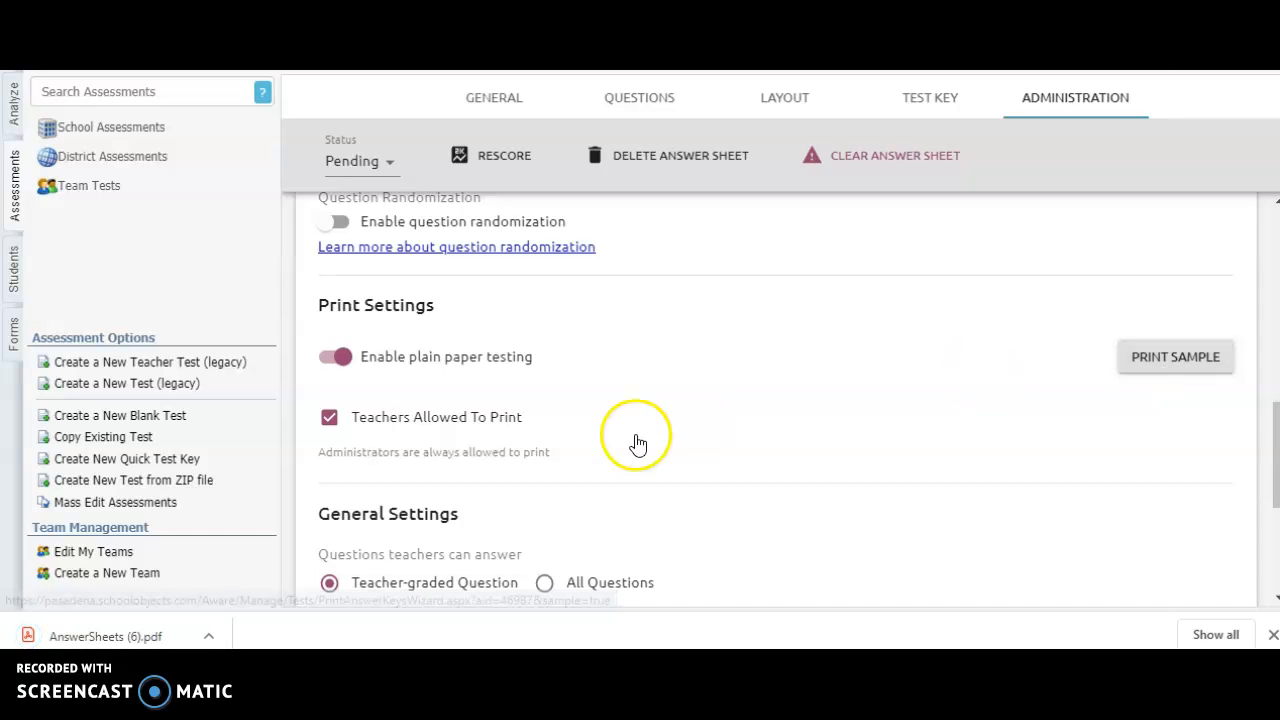
pyautogui.click(131, 638)
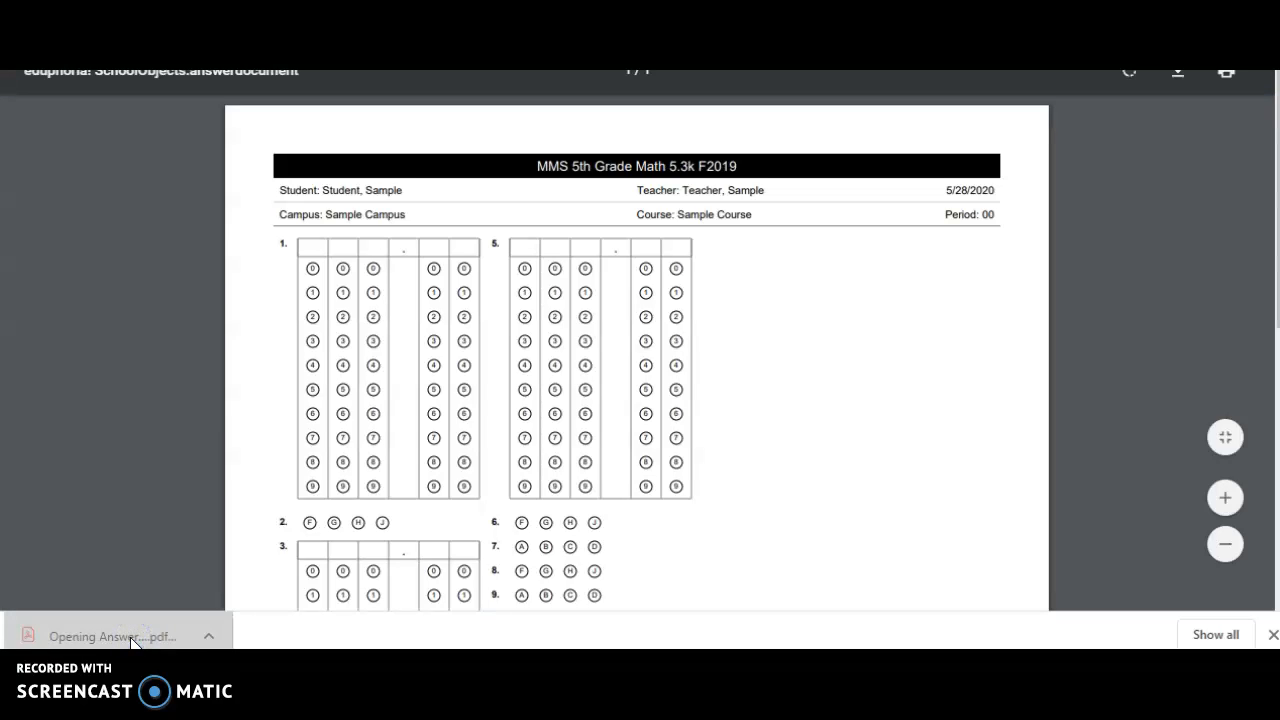